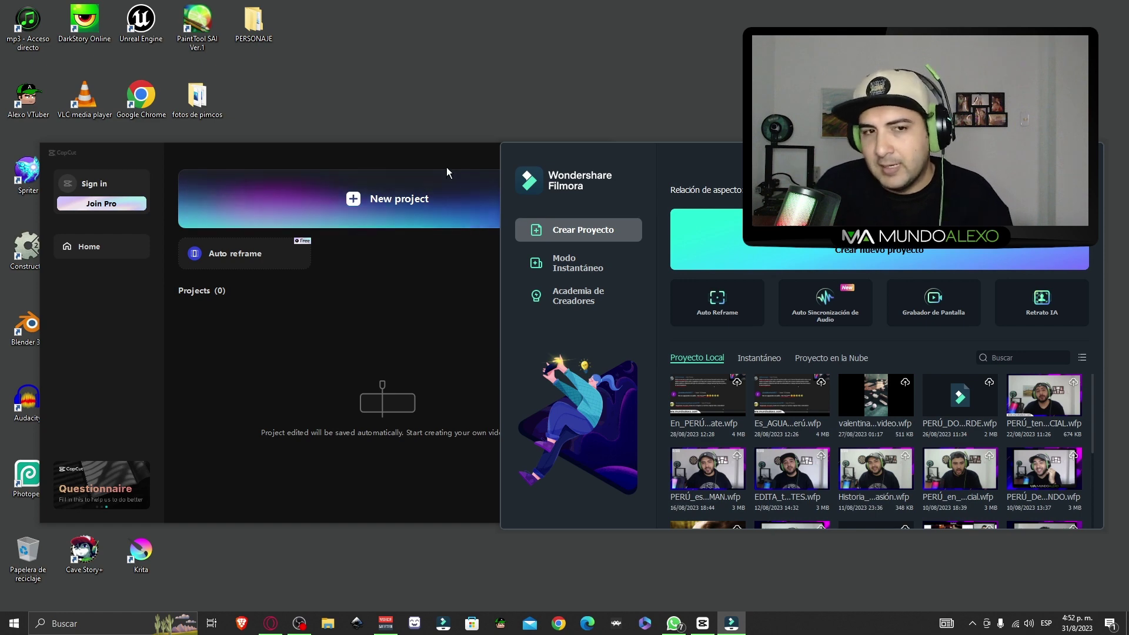
Create a new blank project in both CapCut and Filmora, leaving the CapCut project in front.
left_click(446, 167)
key("super+Down")
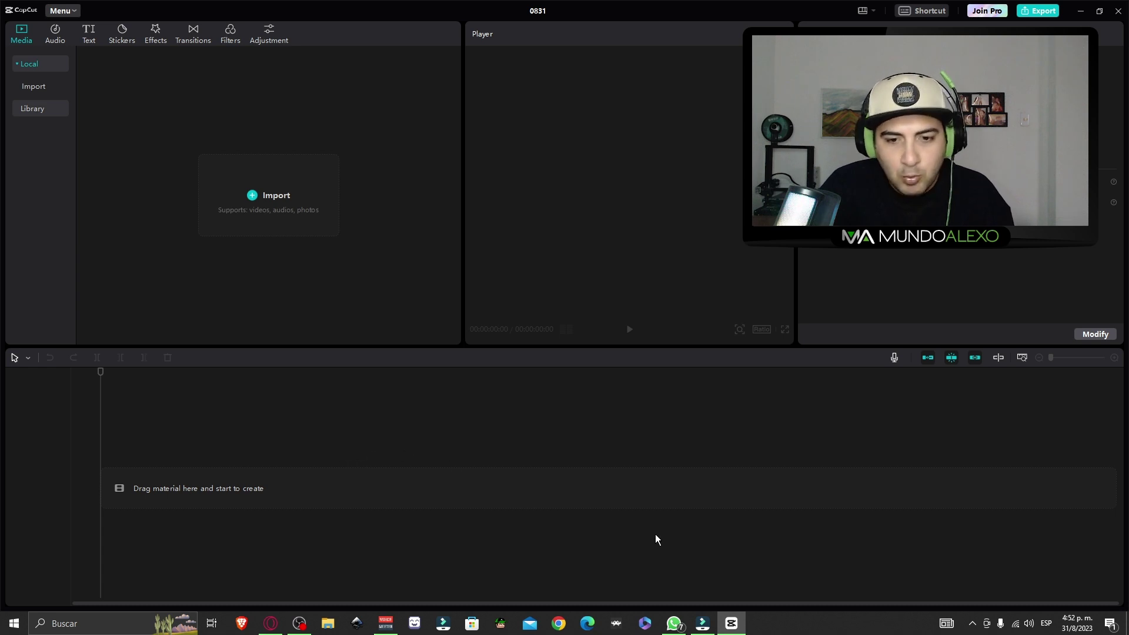
left_click(703, 623)
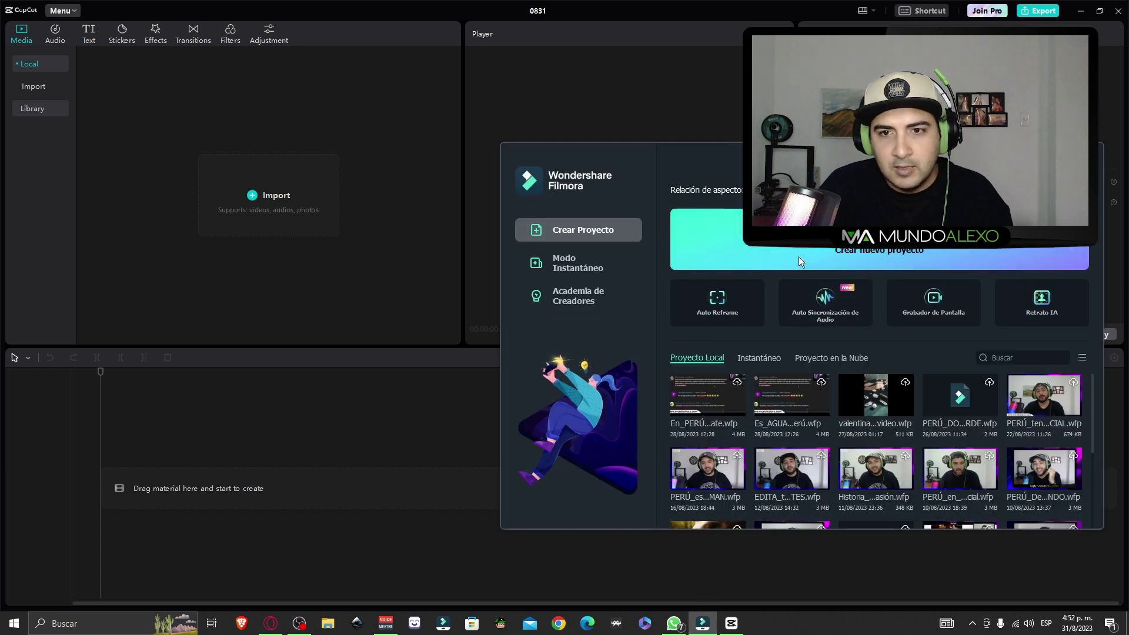
left_click(799, 257)
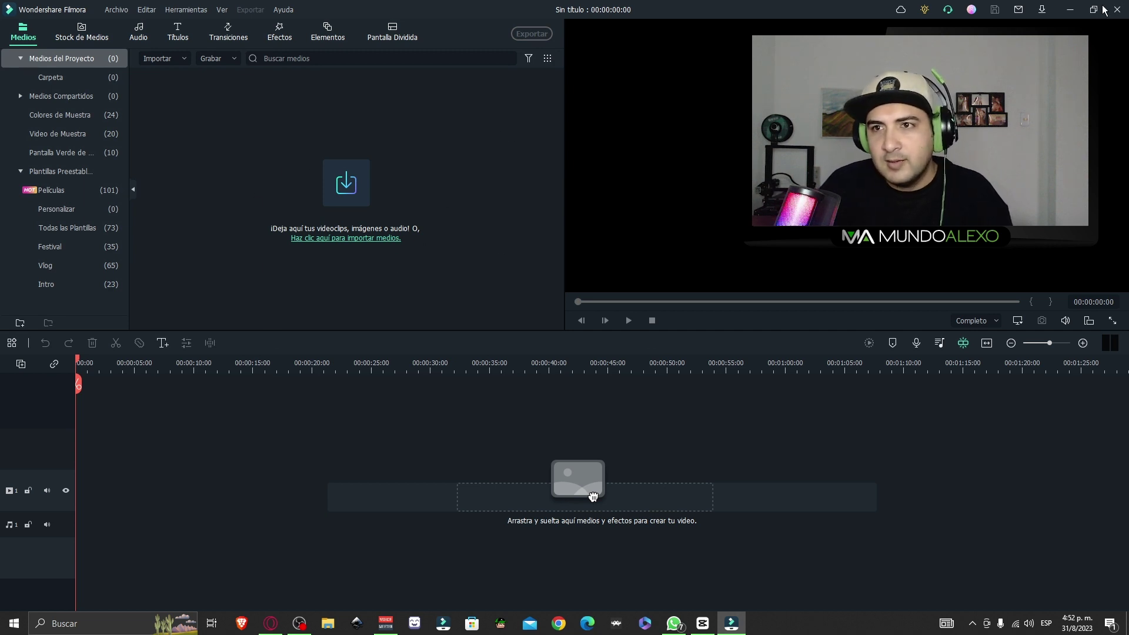
left_click(1070, 10)
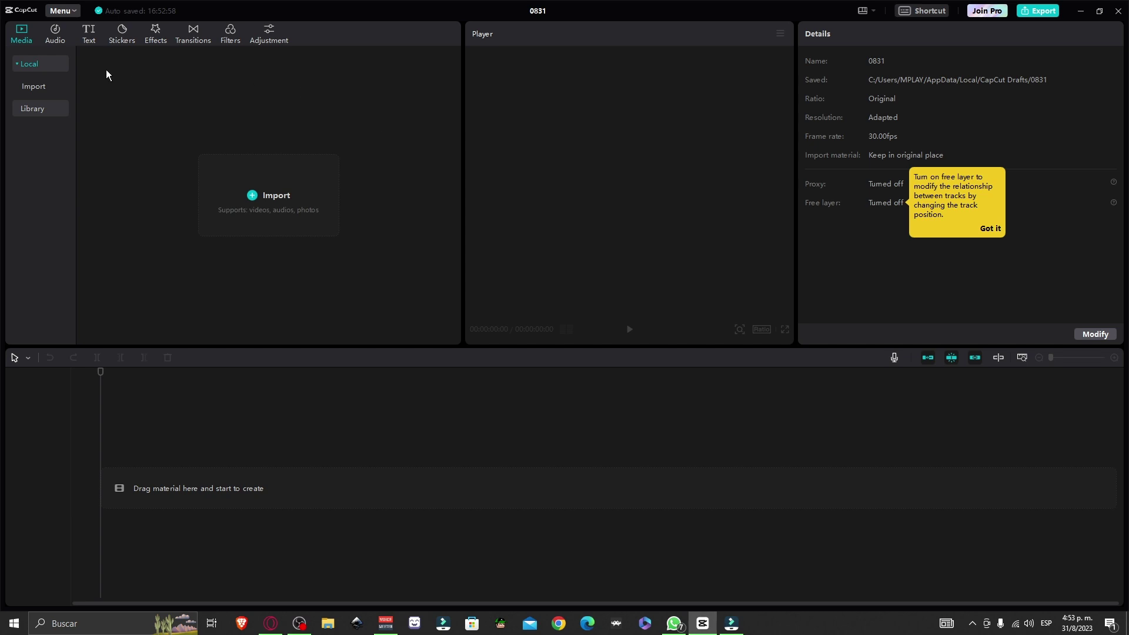
Examine the Audio, Text, Stickers, Effects, Transitions, Filters and Adjustment libraries, returning to the media library.
left_click(55, 37)
left_click(90, 36)
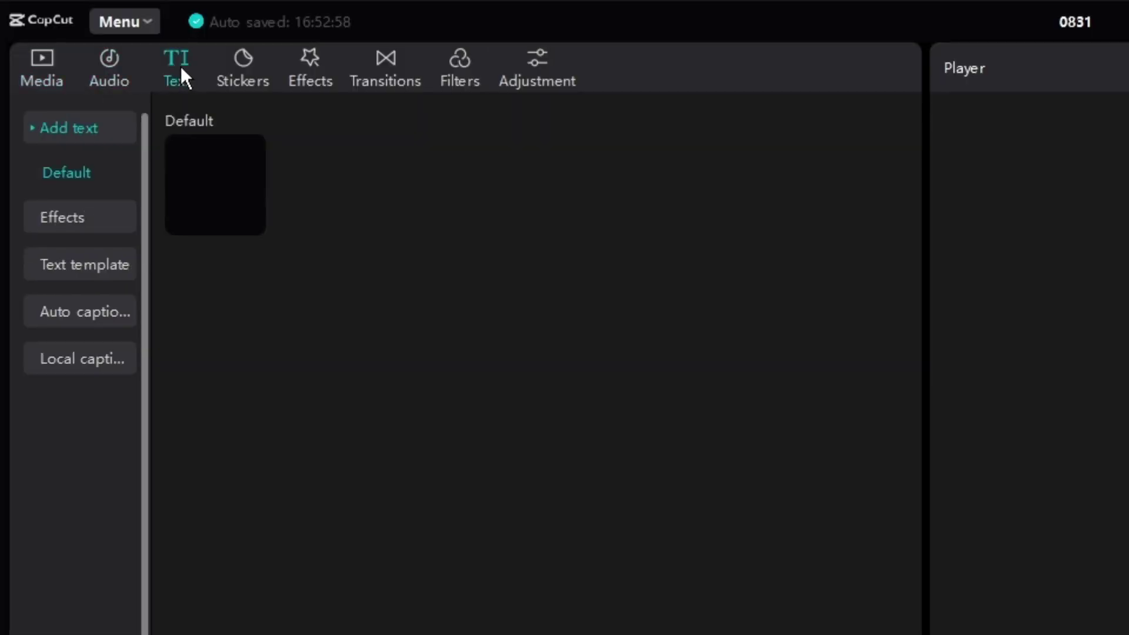
left_click(240, 67)
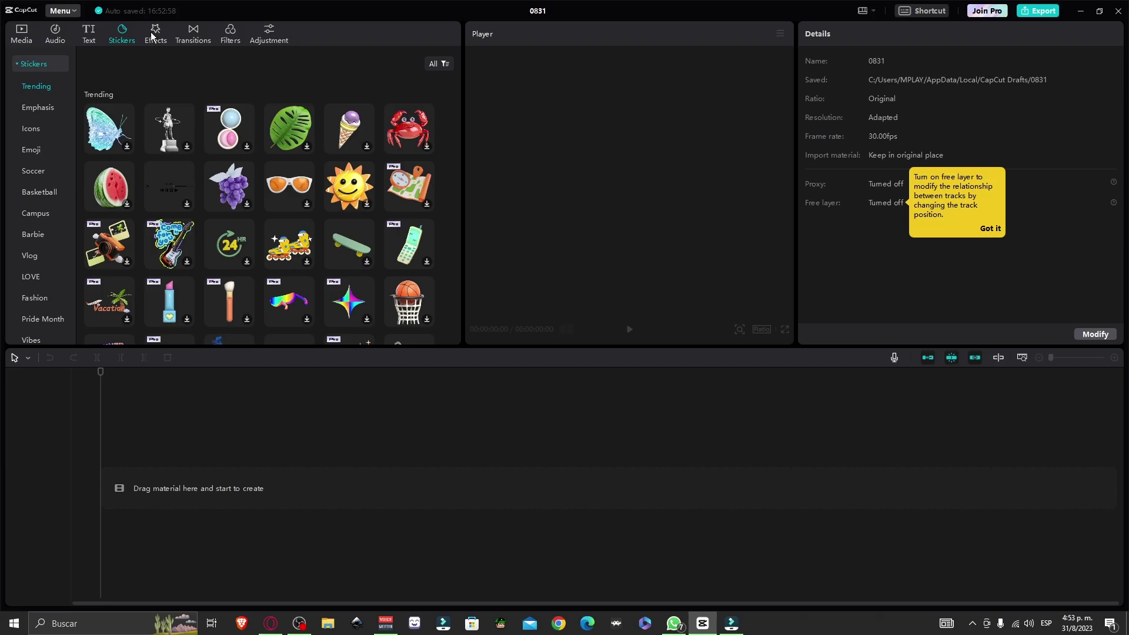
left_click(152, 35)
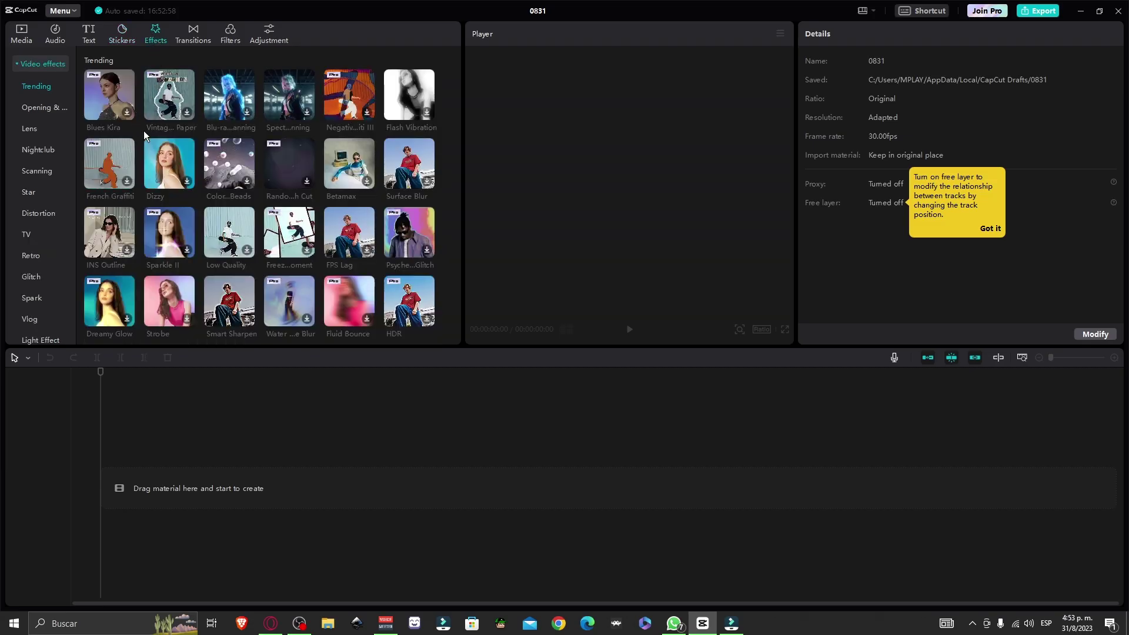
left_click(192, 31)
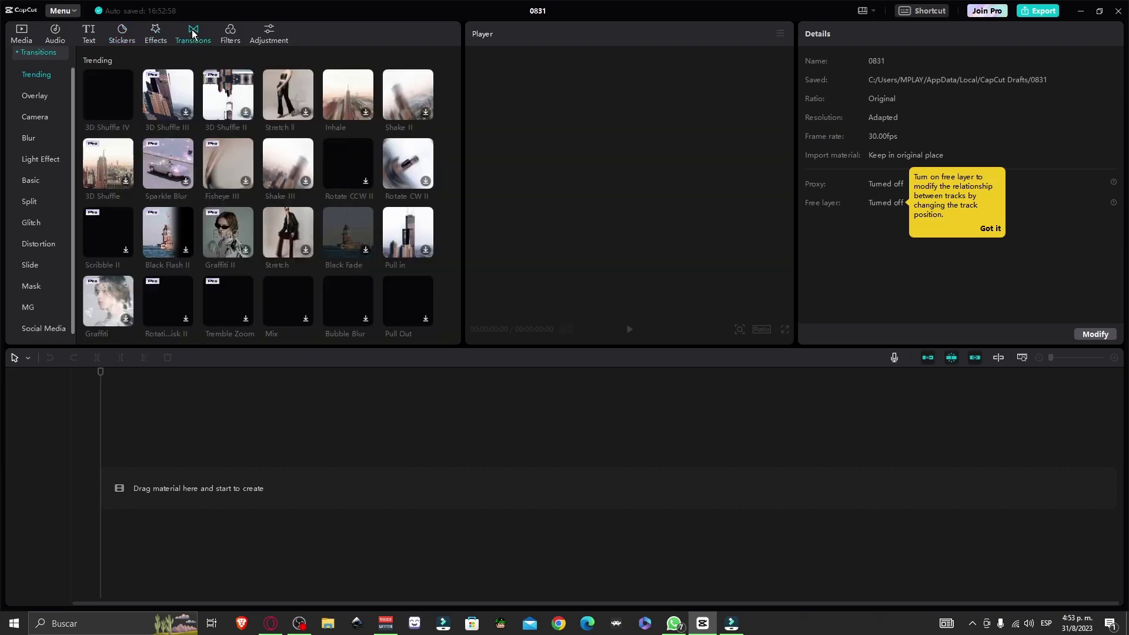
left_click(231, 34)
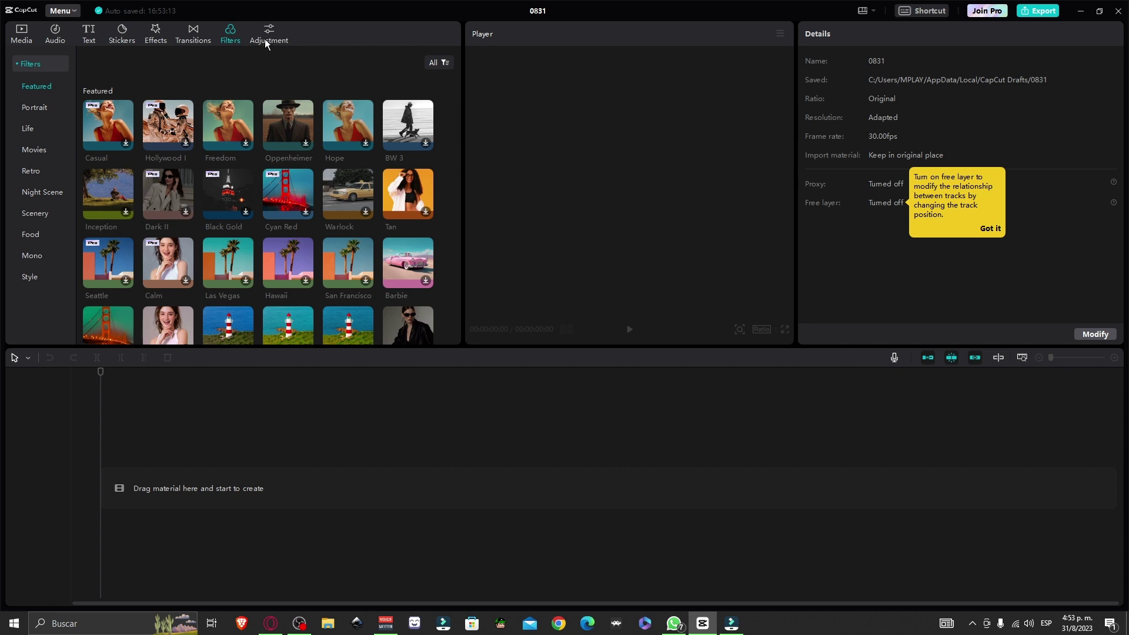
left_click(265, 39)
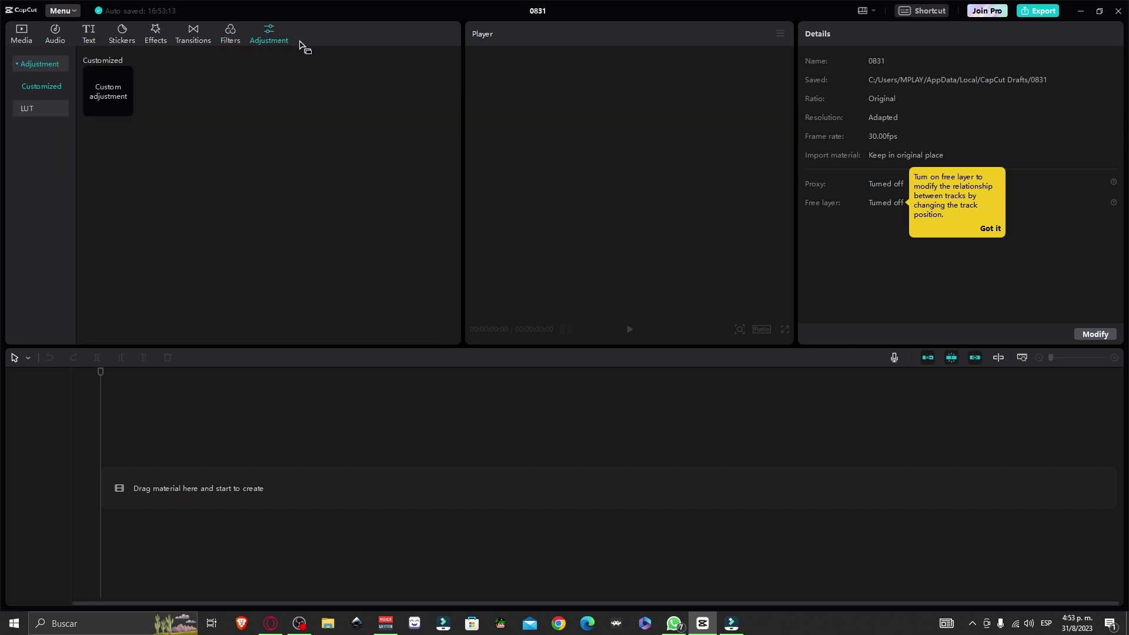
left_click(23, 40)
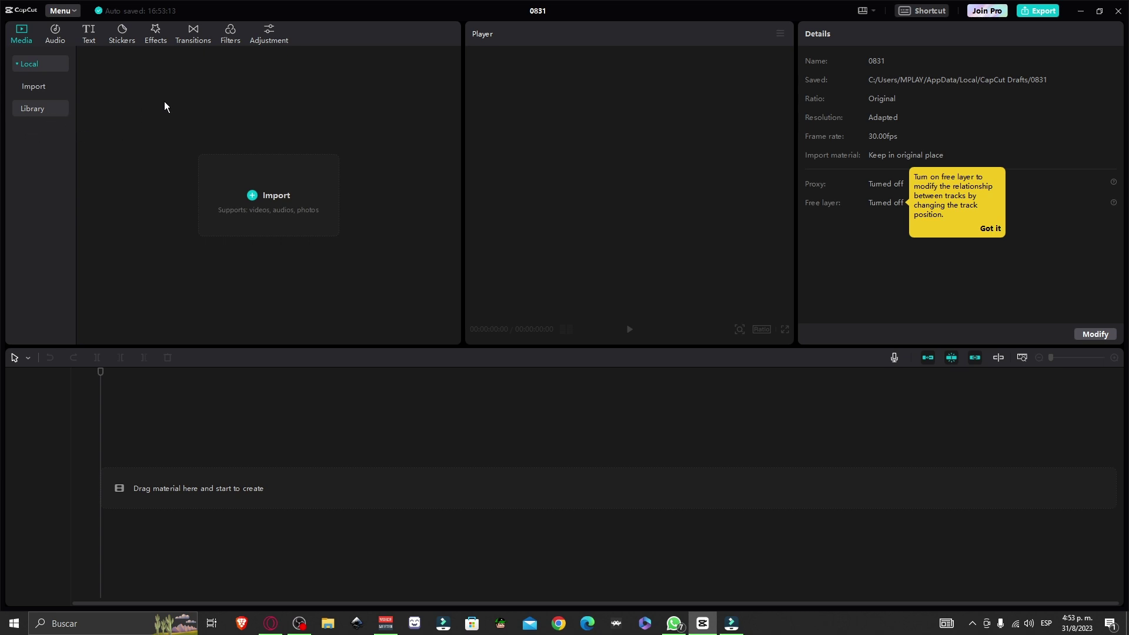
left_click(260, 40)
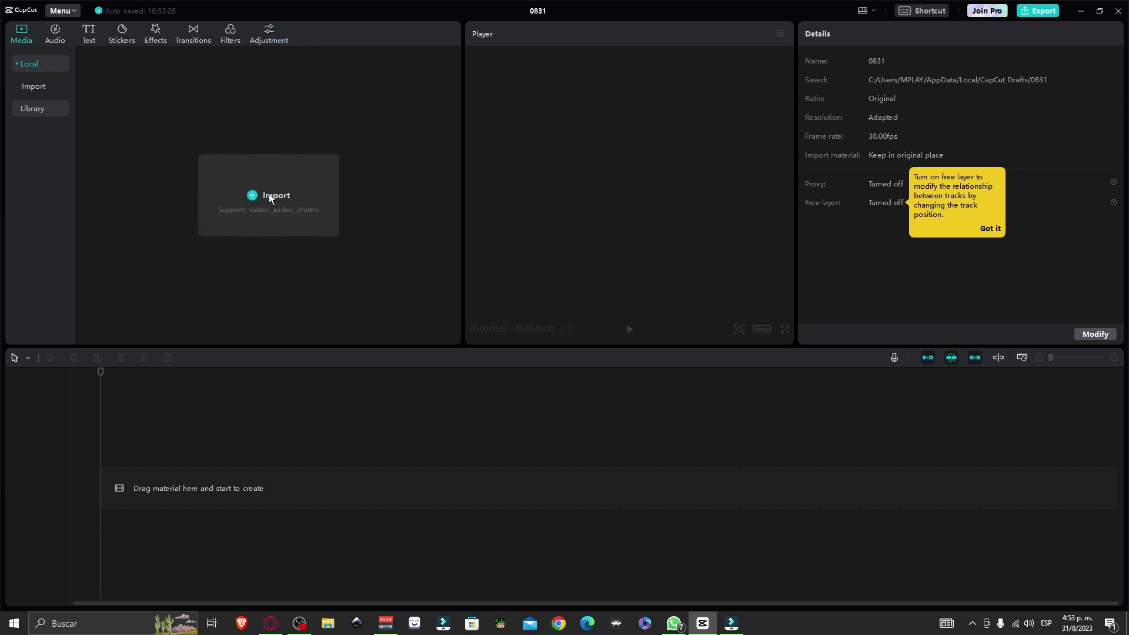
left_click(269, 195)
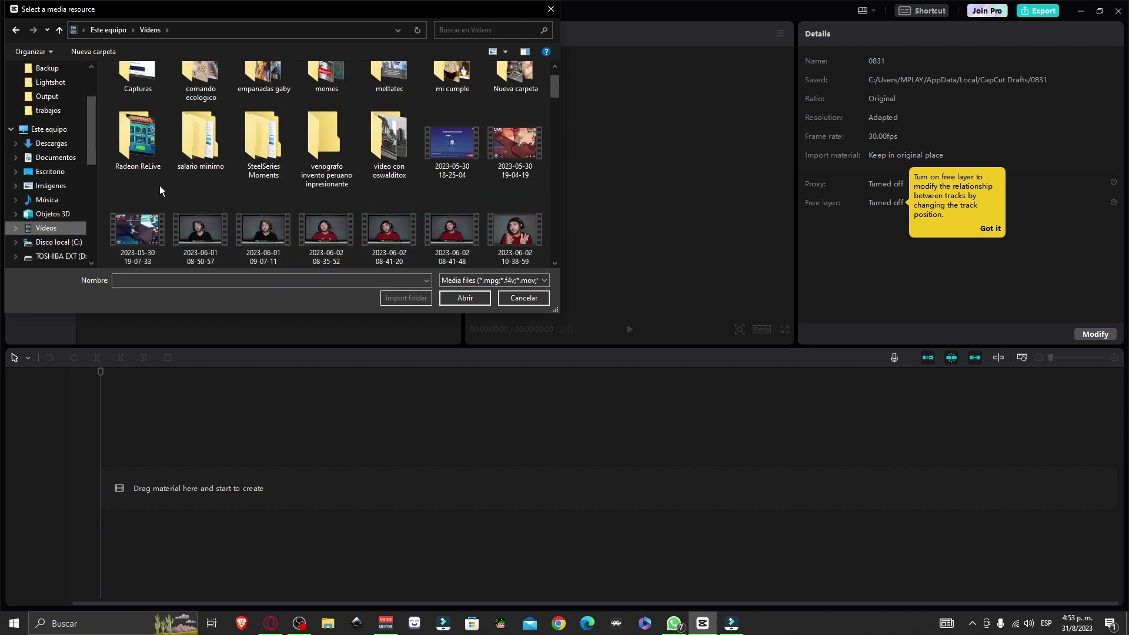
scroll(177, 188, "down", 3)
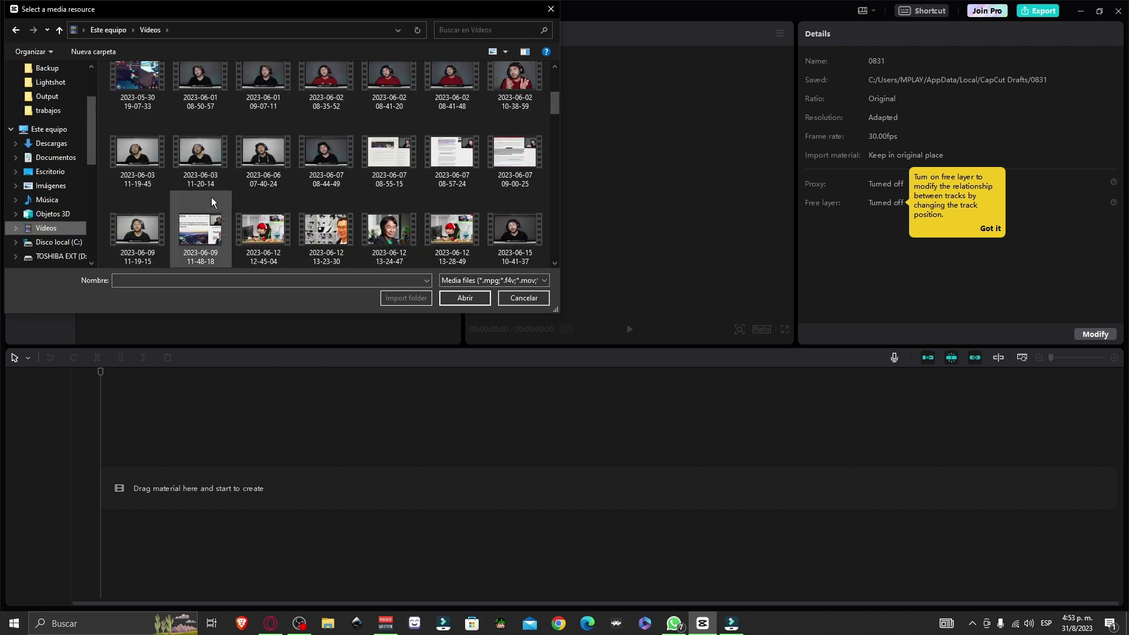
scroll(171, 165, "down", 10)
left_click(389, 173)
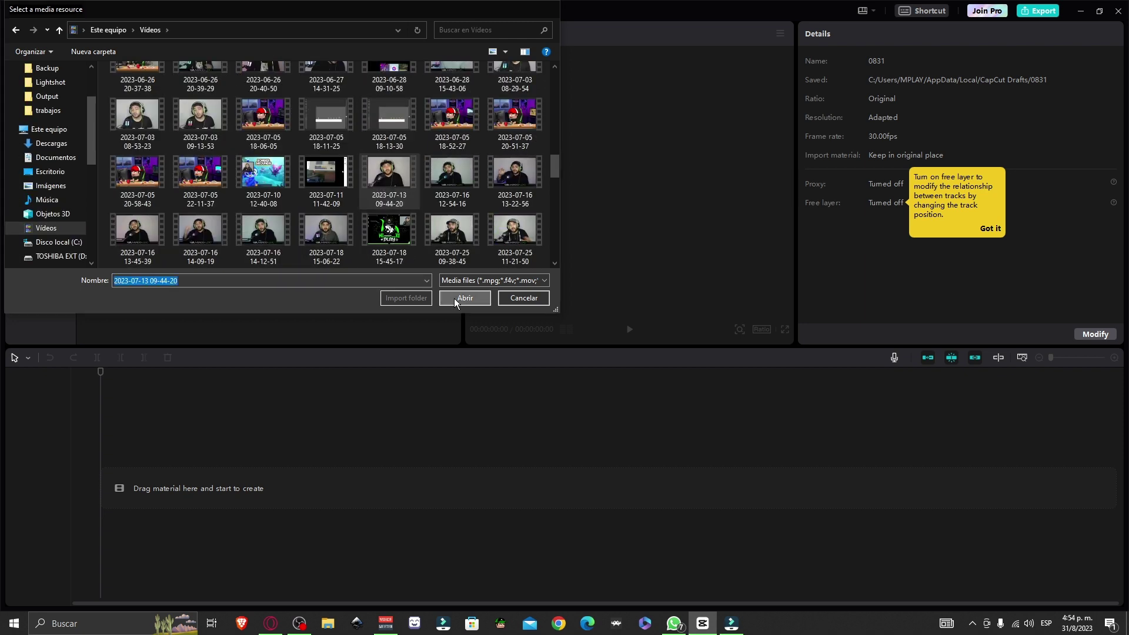
left_click(456, 300)
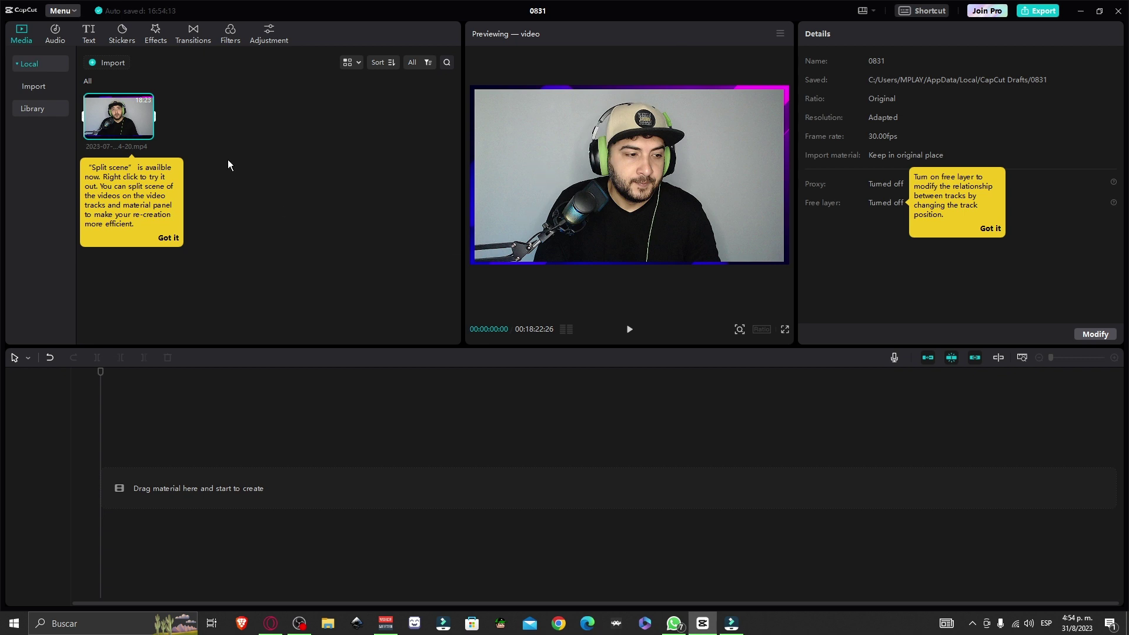
Place the imported video at the start of the timeline and select the clip.
left_click_drag(114, 126, 104, 488)
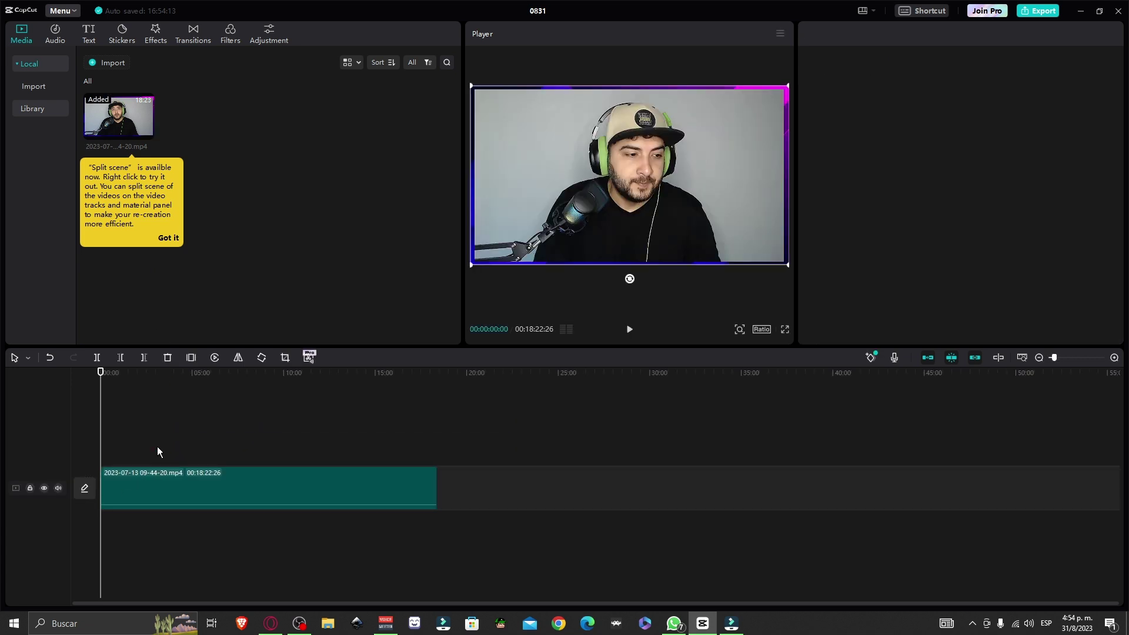
left_click(179, 508)
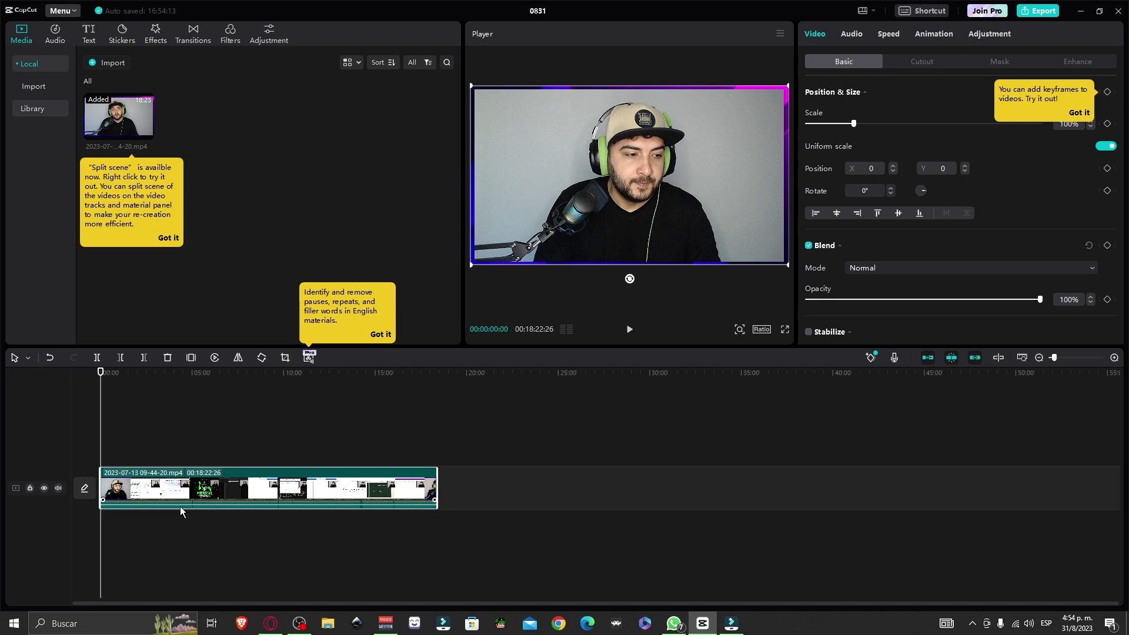
mouse_move(437, 488)
left_mouse_down()
mouse_move(270, 488)
mouse_move(448, 496)
left_mouse_up()
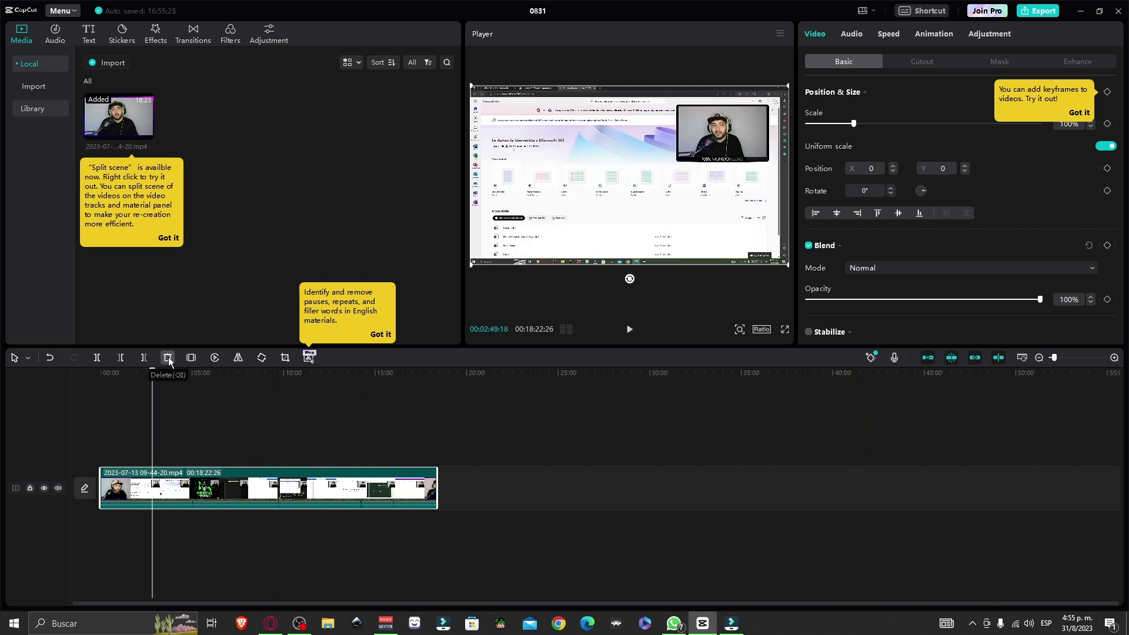
Switch to Filmora and place the same video on its timeline, matching the project to the media at 1920 x 1080 30fps.
left_click(731, 622)
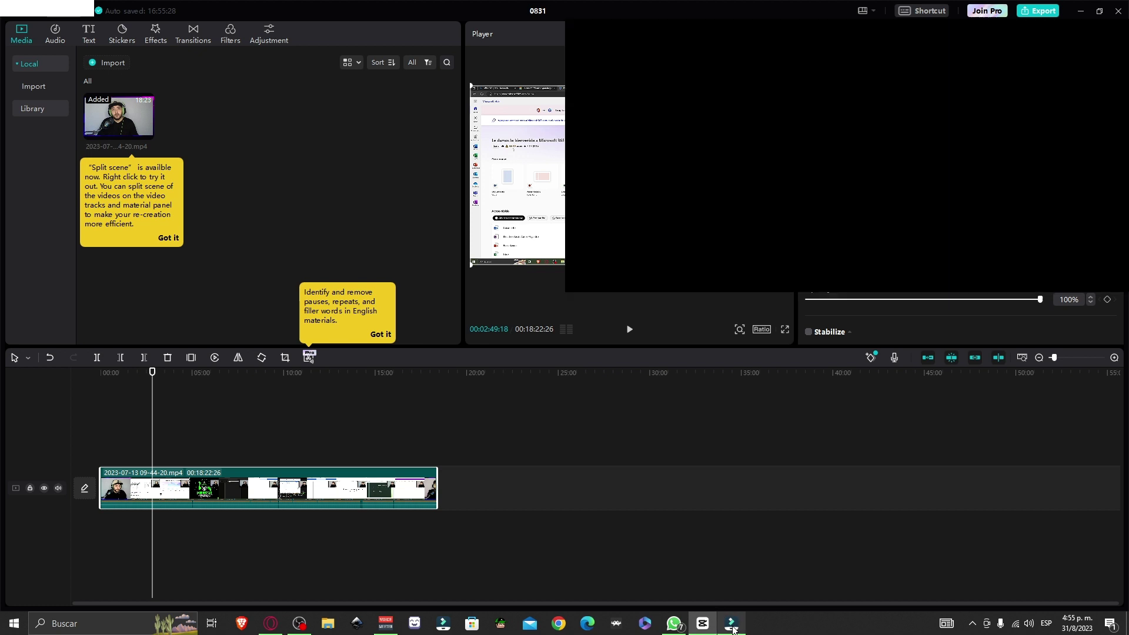
left_click_drag(593, 497, 72, 509)
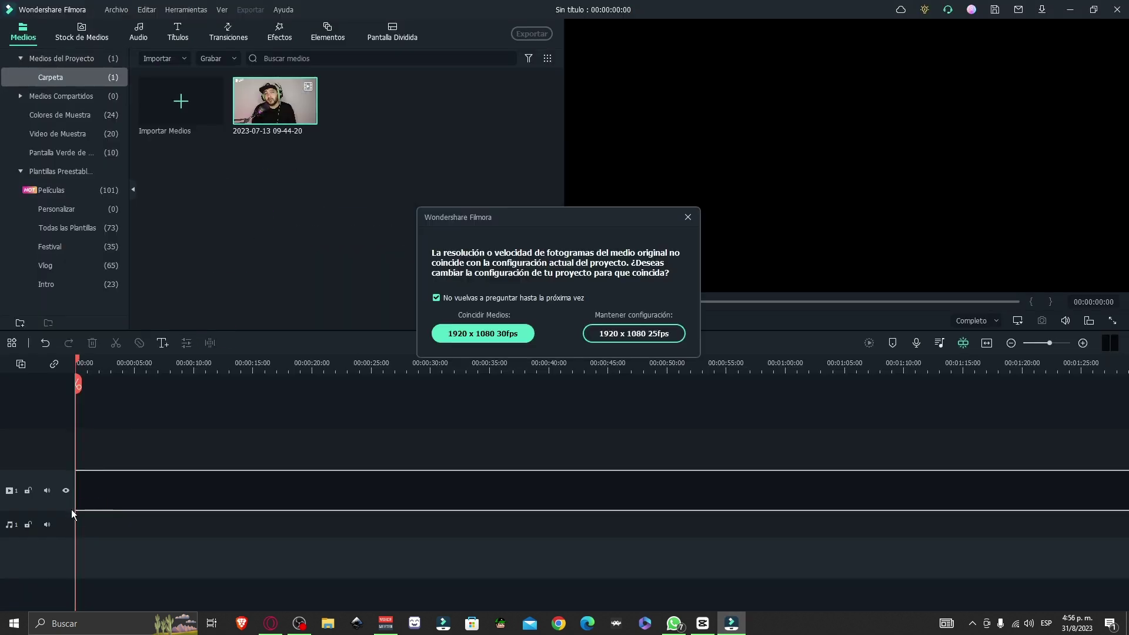
left_click(507, 335)
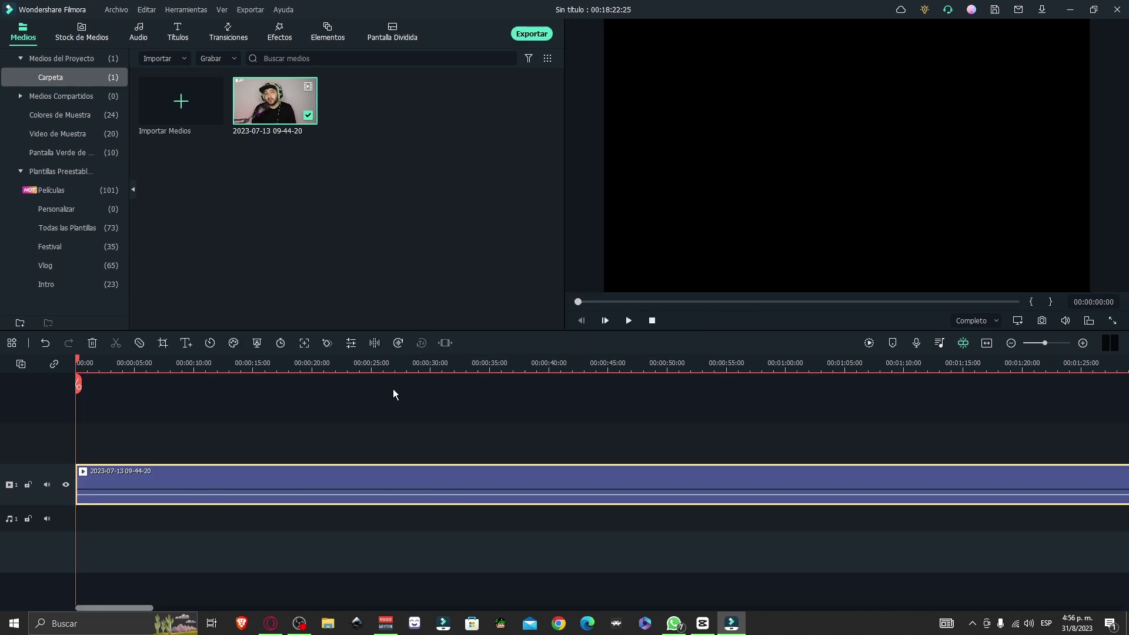
Split the Filmora clip at about 12, 24 and 36 seconds, and switch back to CapCut.
left_click(215, 363)
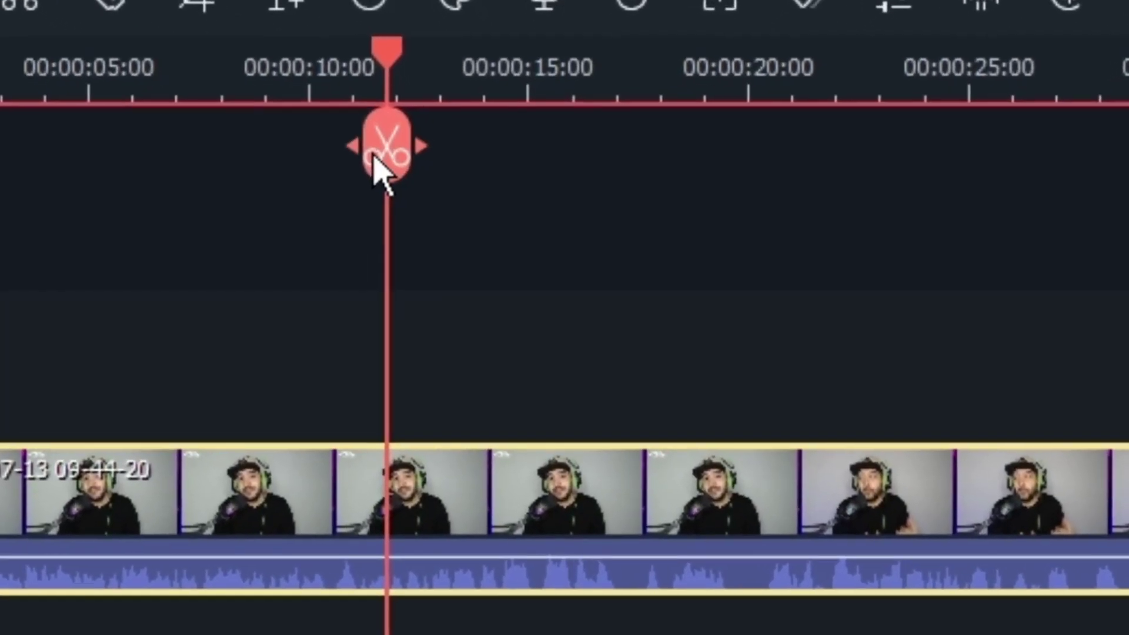
left_click(435, 197)
left_click_drag(369, 147, 957, 147)
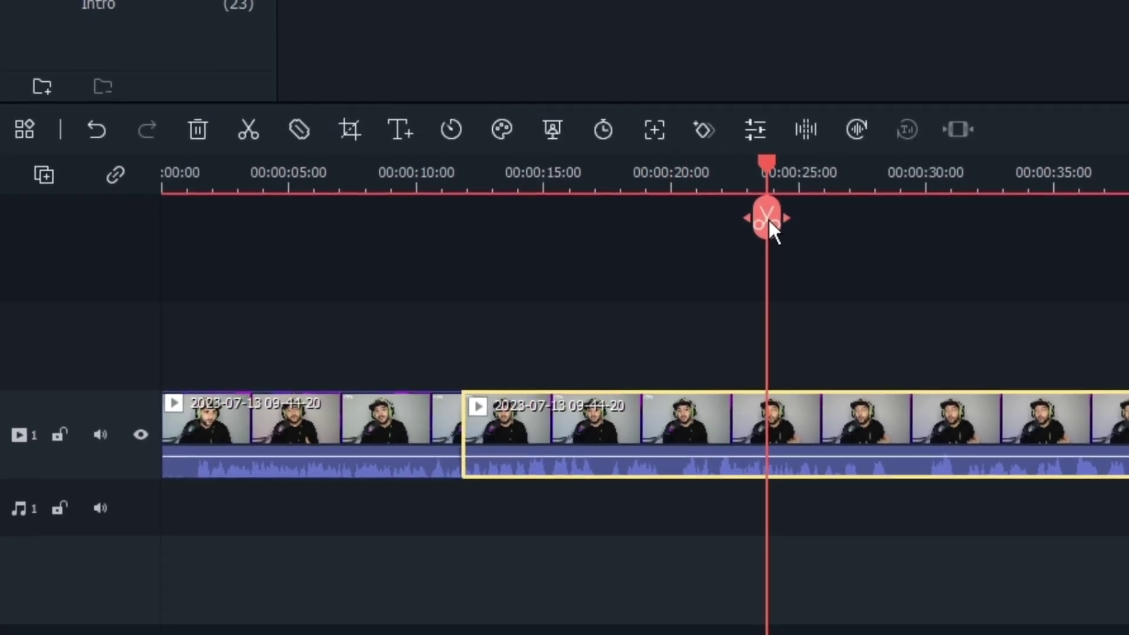
left_click(250, 129)
left_click(272, 159)
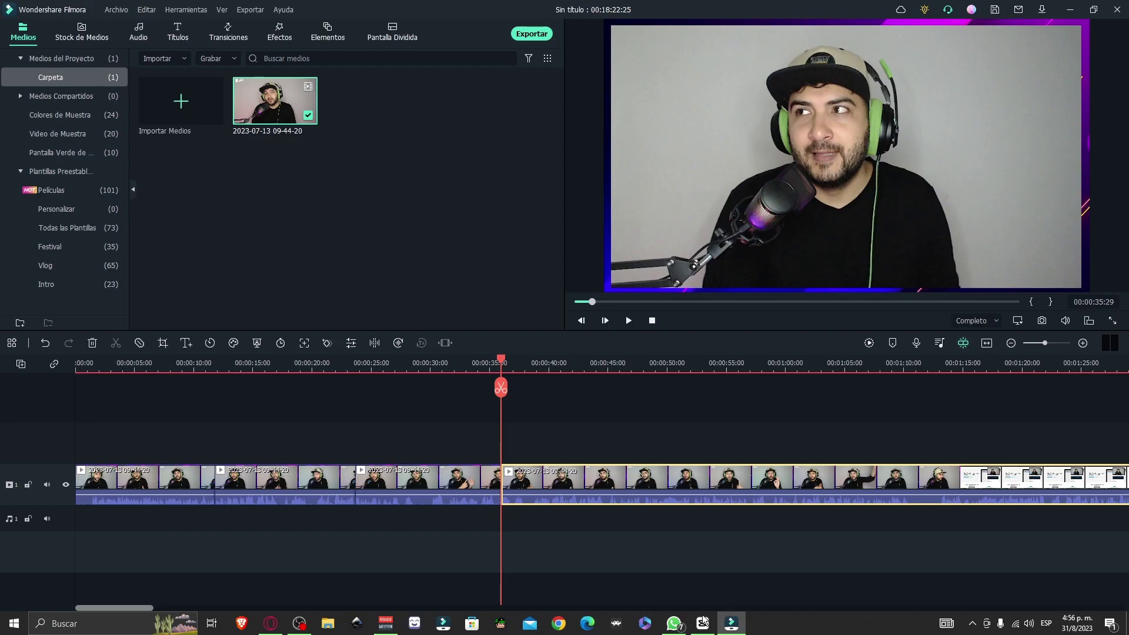
left_click(703, 622)
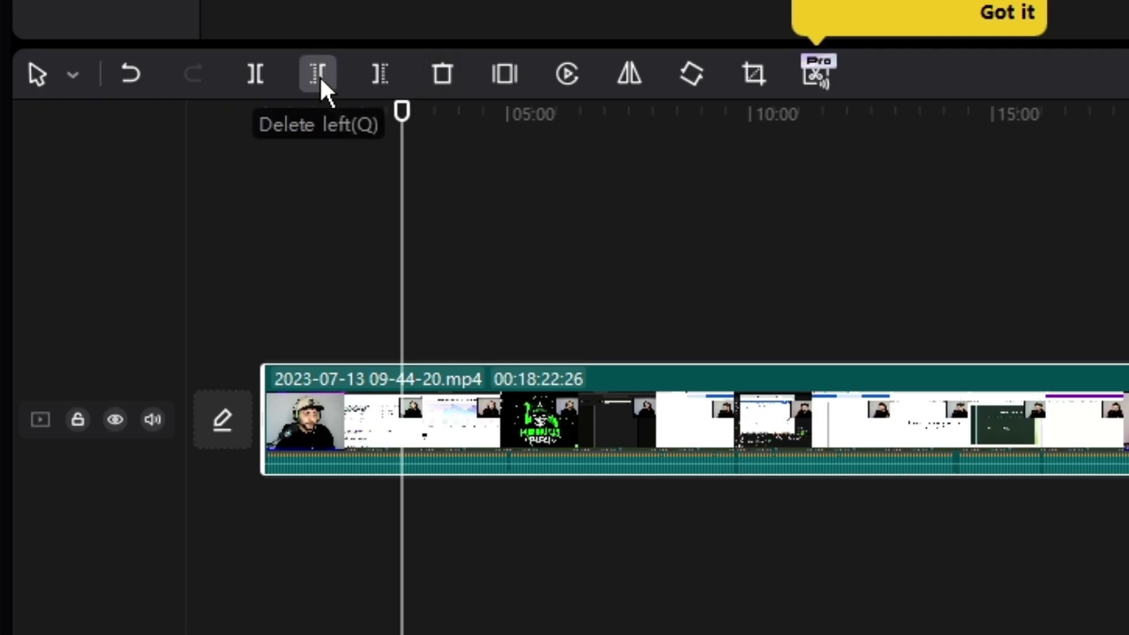
Split the timeline clip at four points, about 2:49, 6:37, 11:20 and 15:32 minutes into the video.
left_click(259, 73)
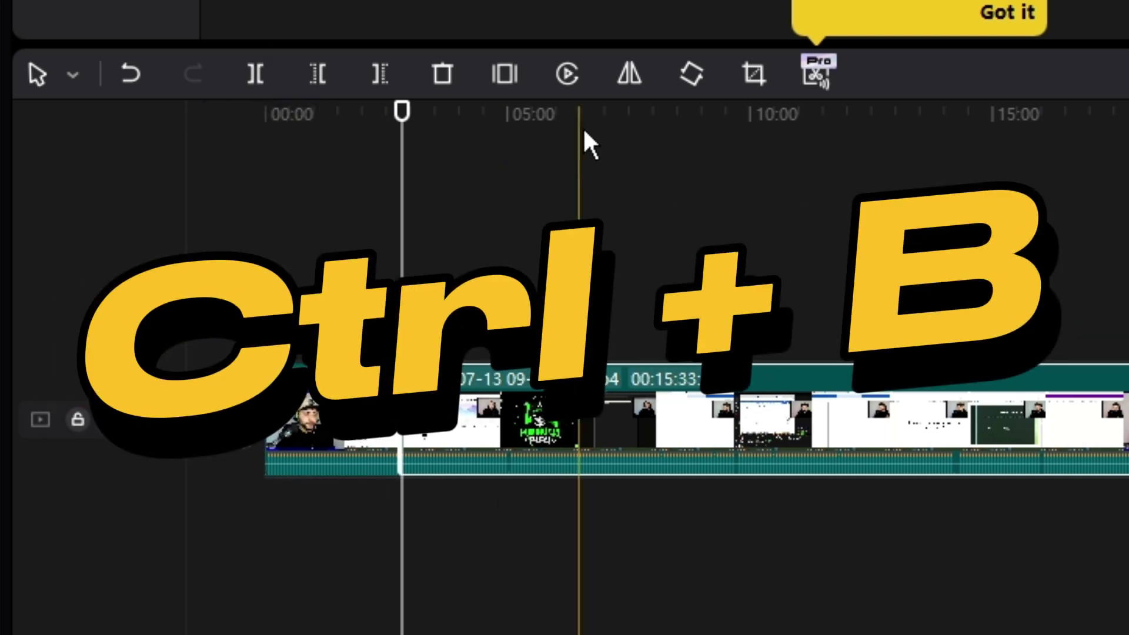
left_click(586, 111)
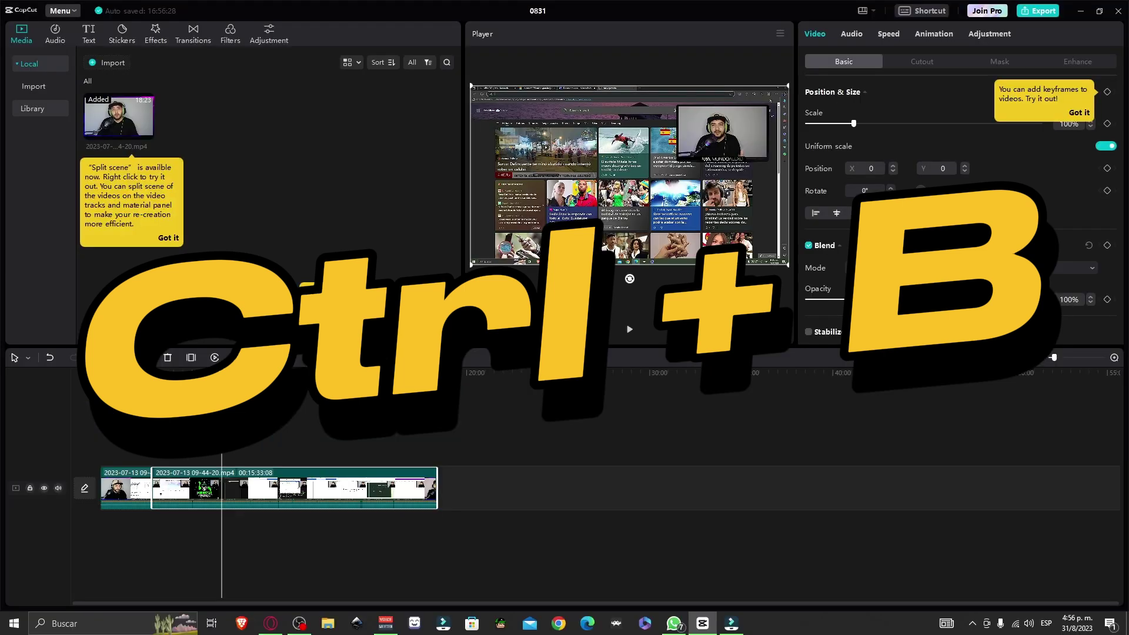
key("ctrl+b")
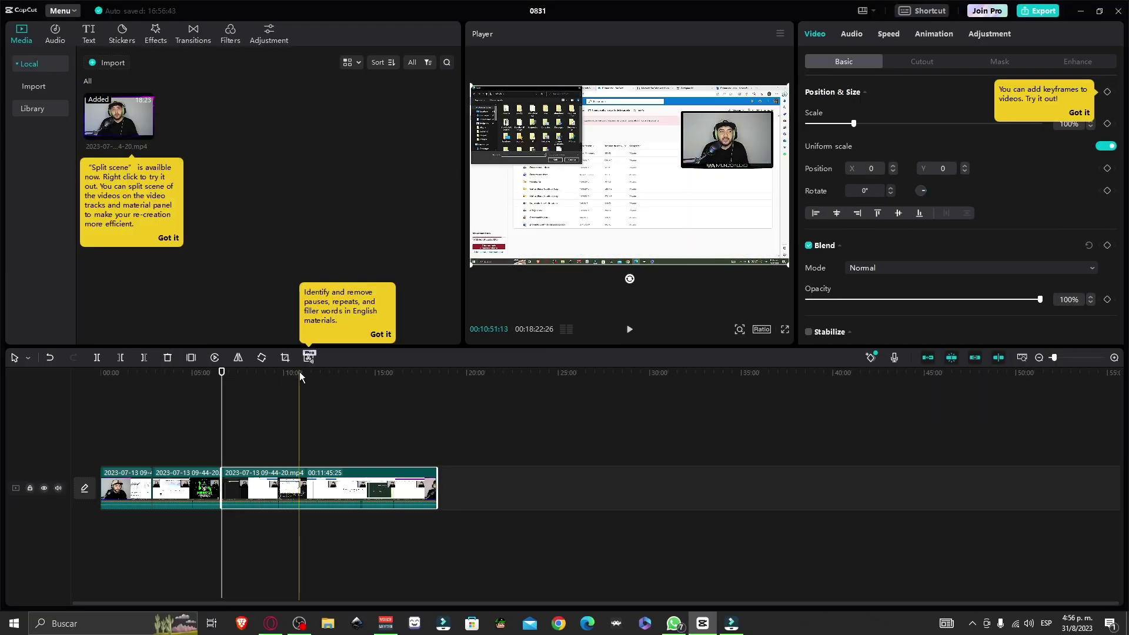
key("ctrl+b")
key("ctrl+b")
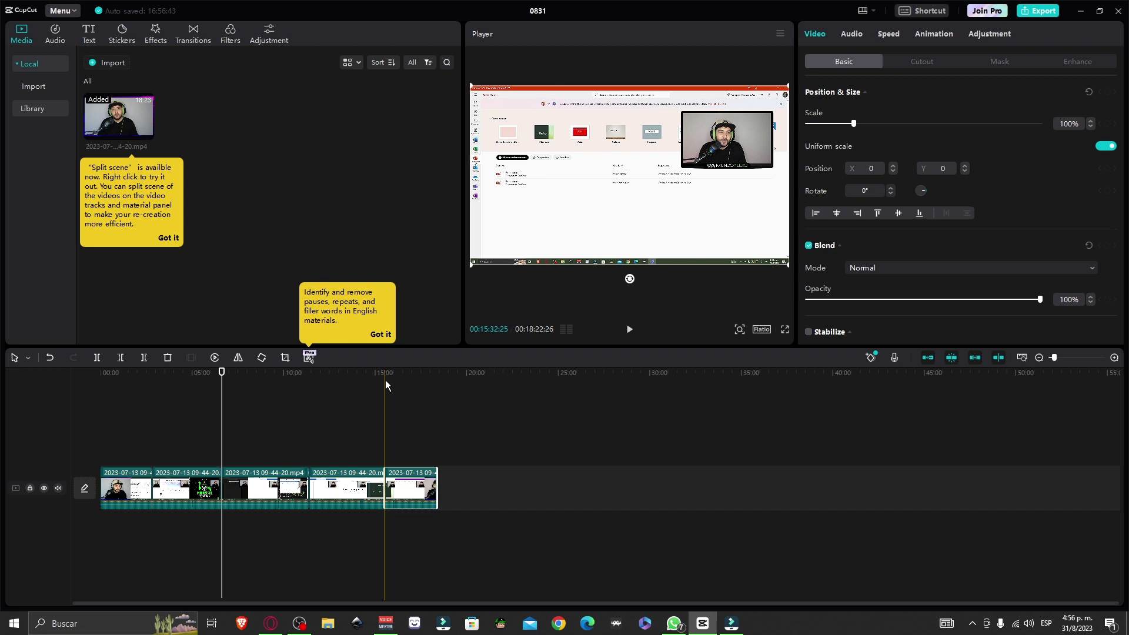
Undo all four splits so the timeline holds a single clip again.
key("ctrl+z")
key("ctrl+z")
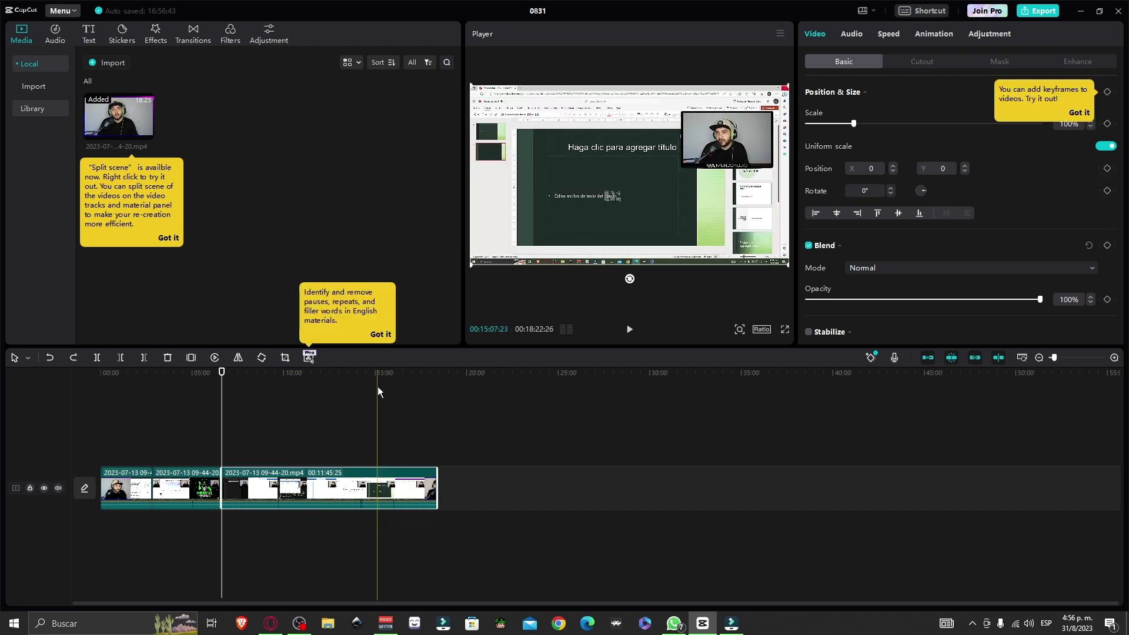
key("ctrl+z")
key("ctrl+z")
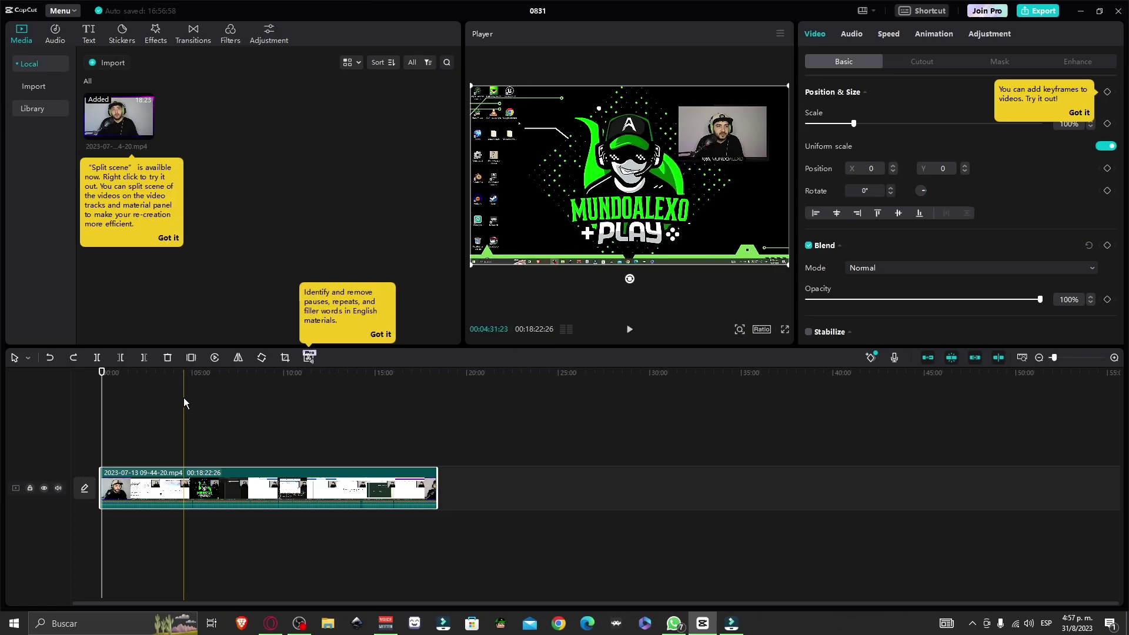
Split the timeline clip at 00:01:38:09.
left_click(130, 371)
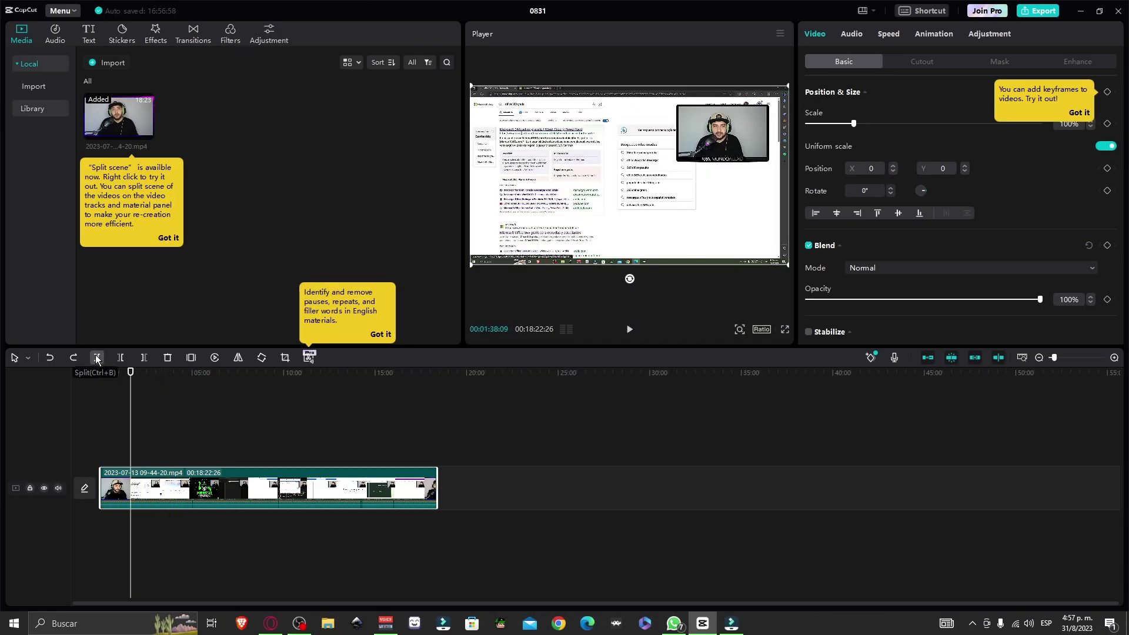
left_click(97, 358)
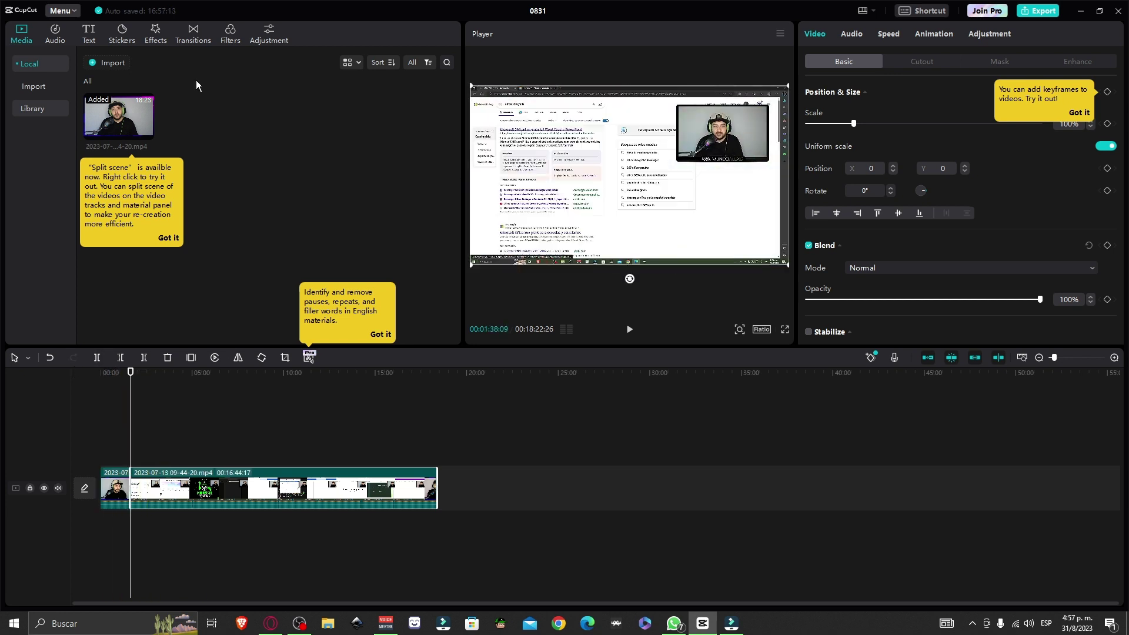
Add the 3D Shuffle III transition at the cut between the two timeline clips and play it back.
left_click(194, 34)
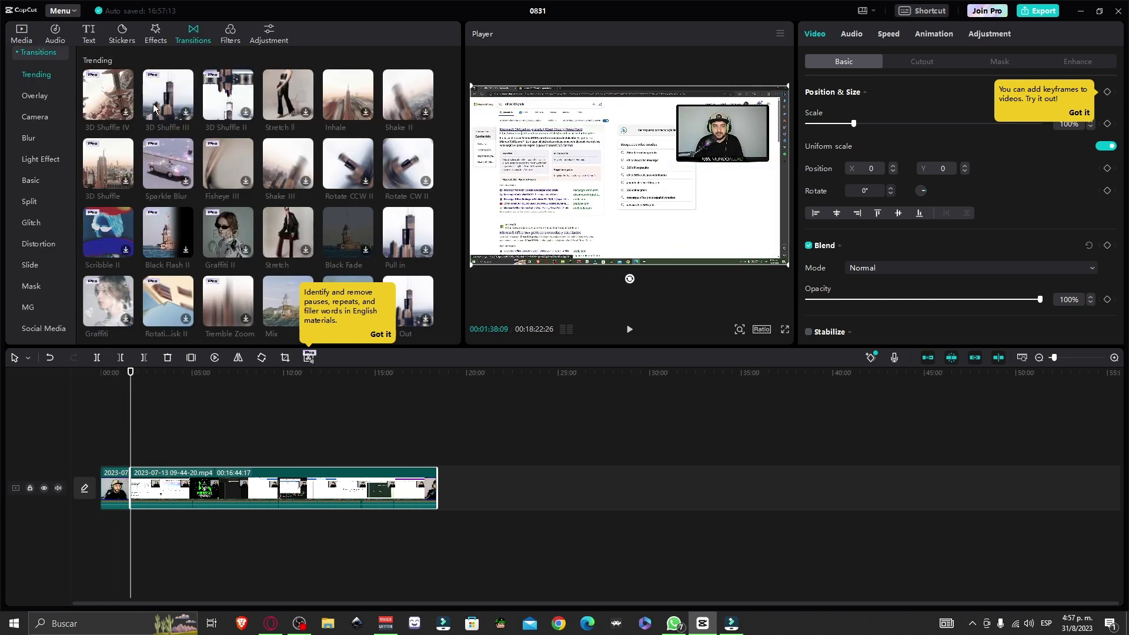
left_click_drag(160, 117, 132, 498)
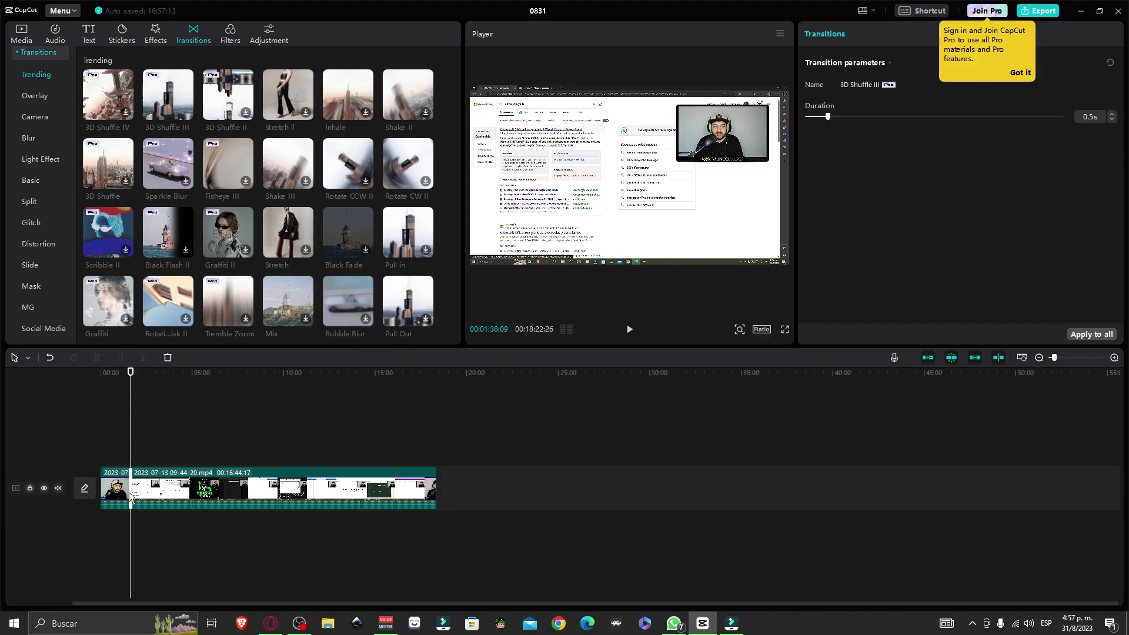
scroll(164, 388, "up", 2)
left_click(164, 412)
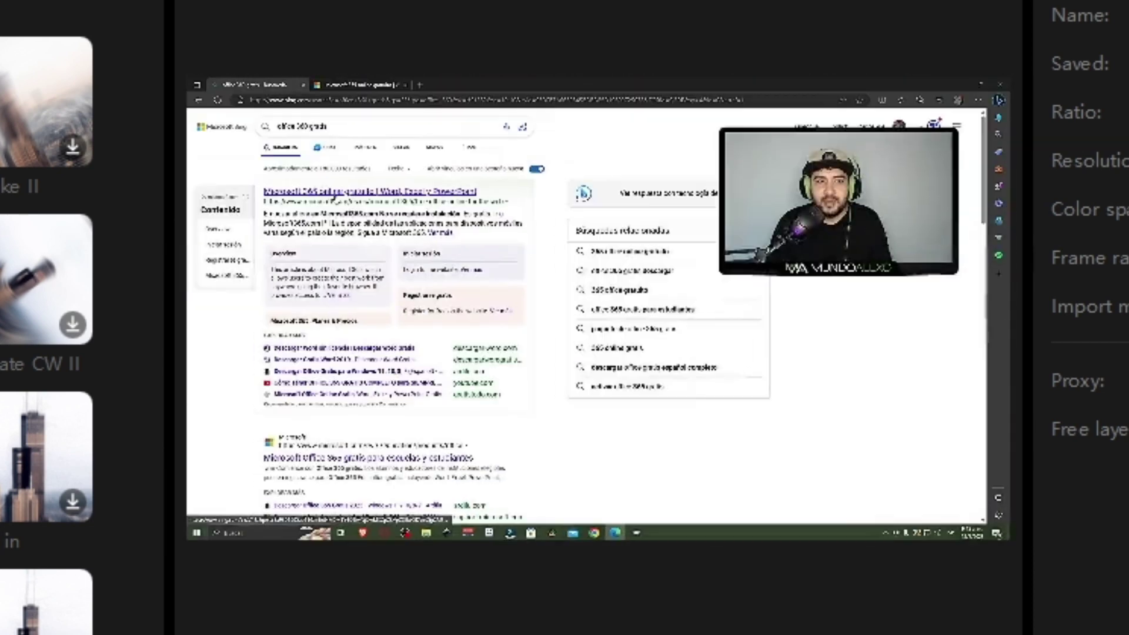
key("space")
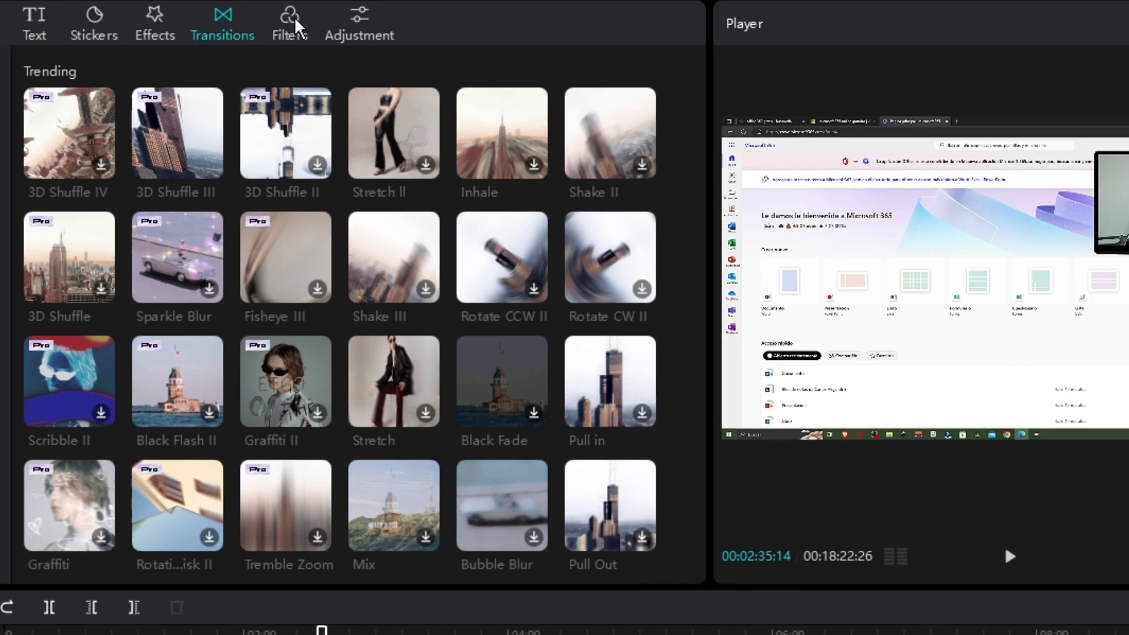
Try the Cyan Red filter on the second timeline clip, and undo it.
left_click(230, 33)
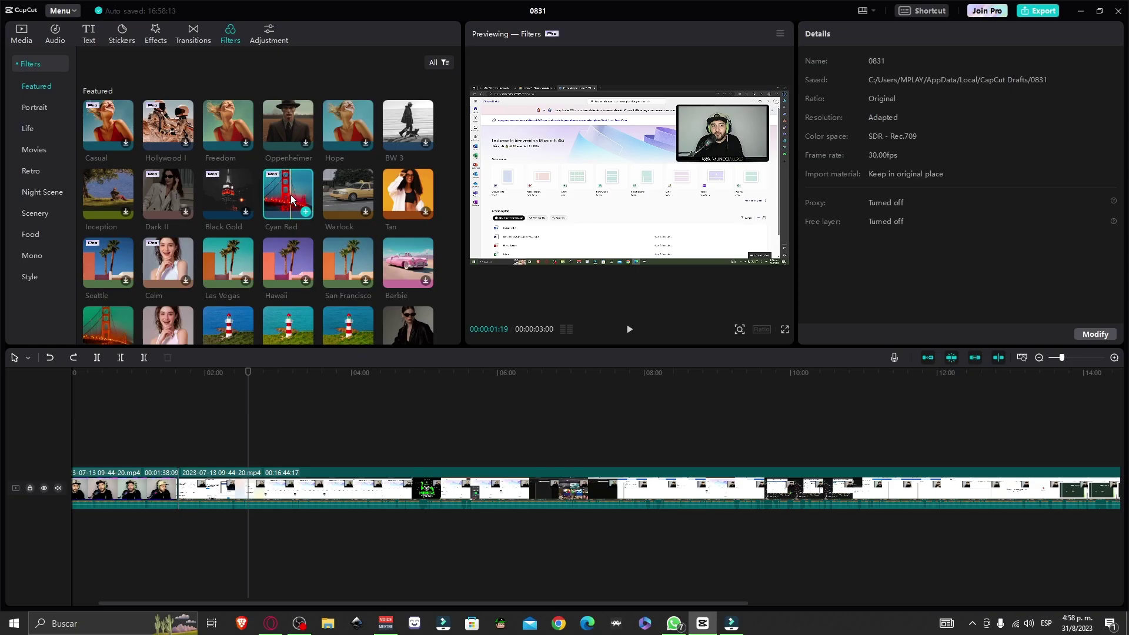
left_click_drag(291, 195, 227, 486)
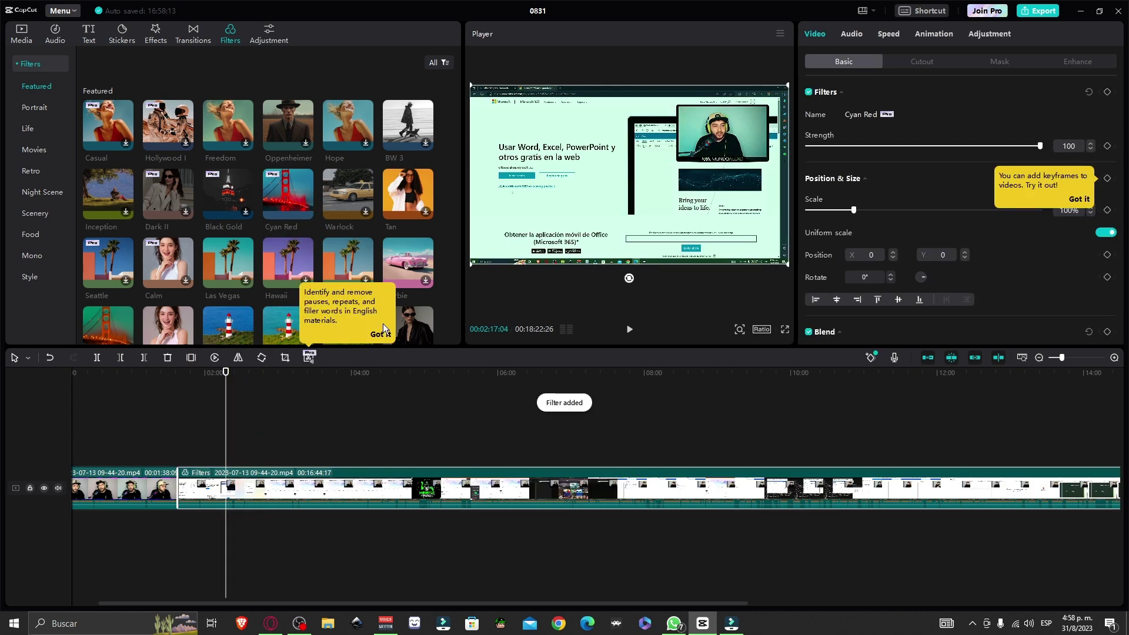
key("ctrl+z")
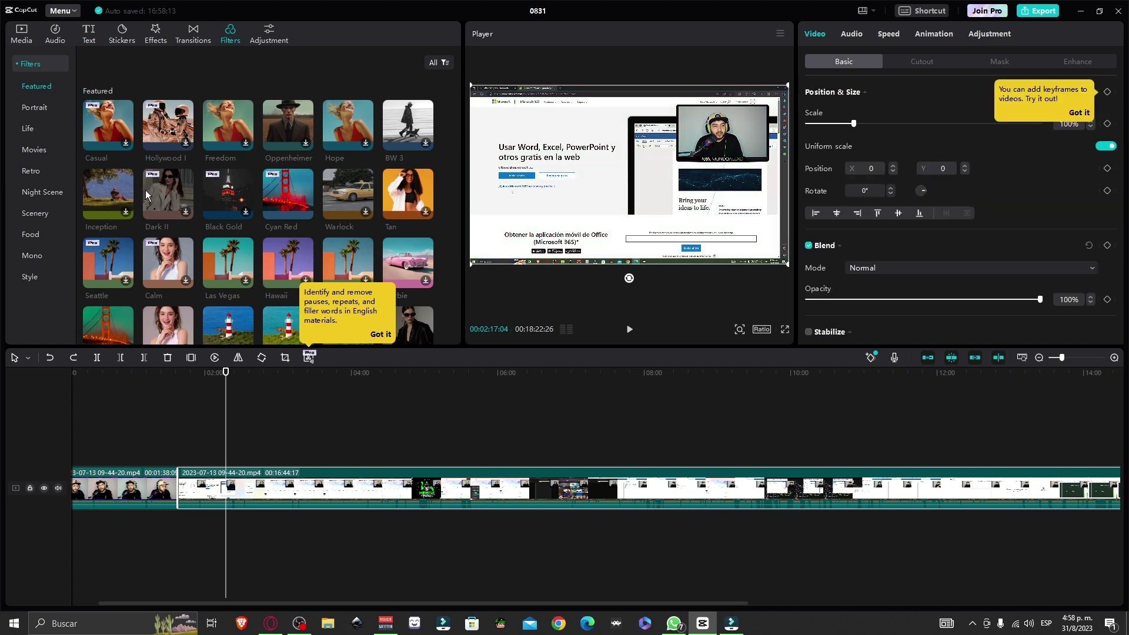
Try the Barbie filter from the Movies category on the second timeline clip, and undo it together with the clip split.
scroll(181, 218, "down", 3)
scroll(180, 256, "down", 5)
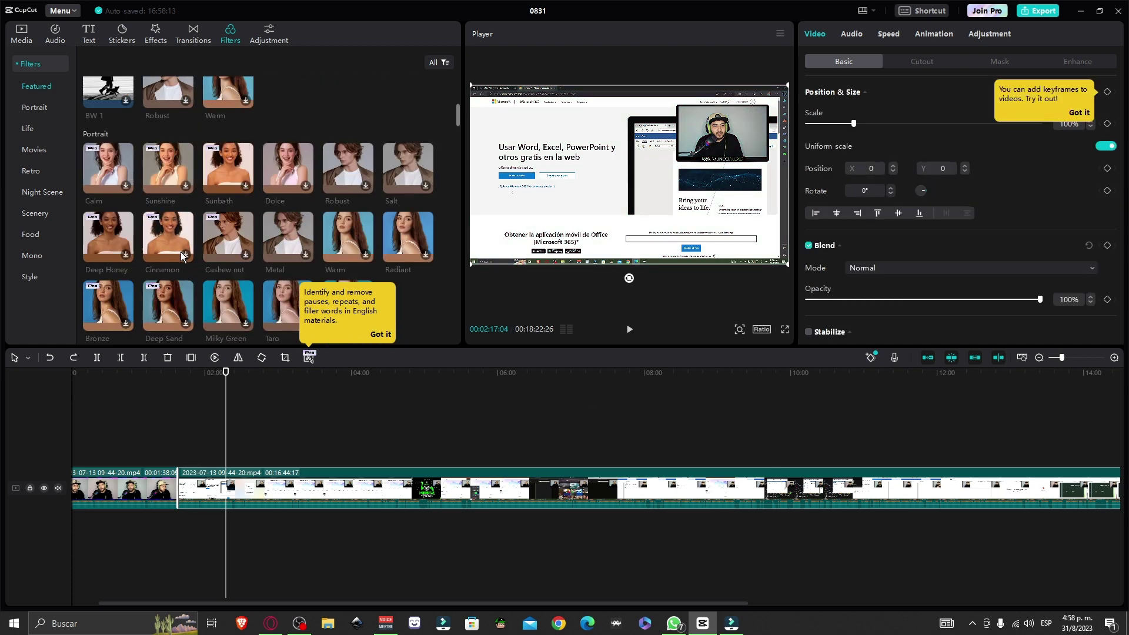
left_click(28, 130)
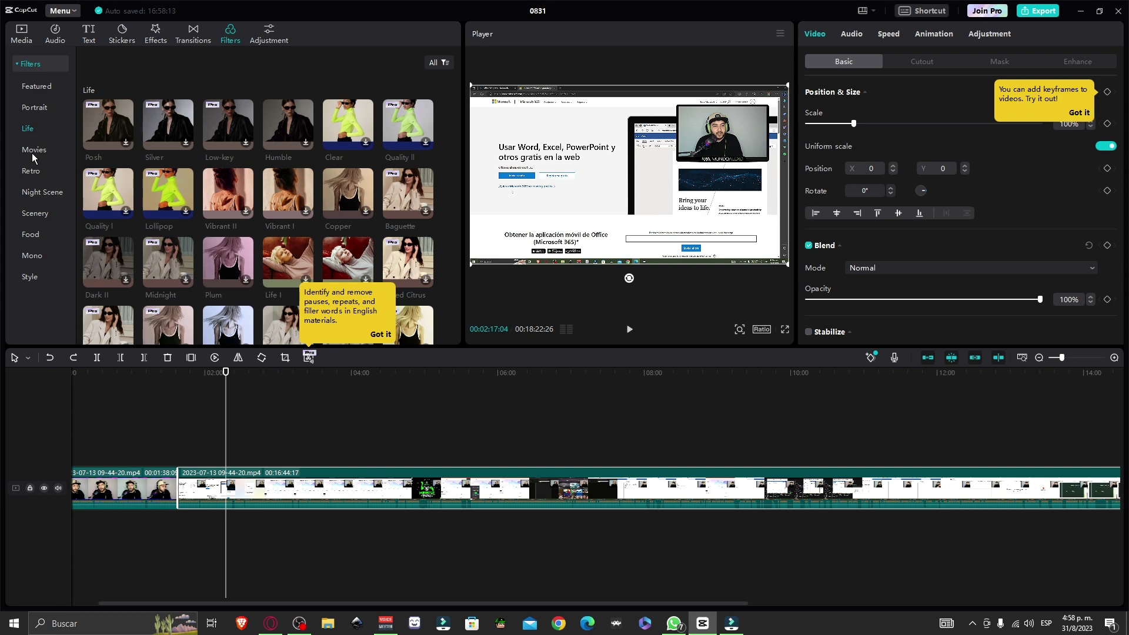
left_click(32, 154)
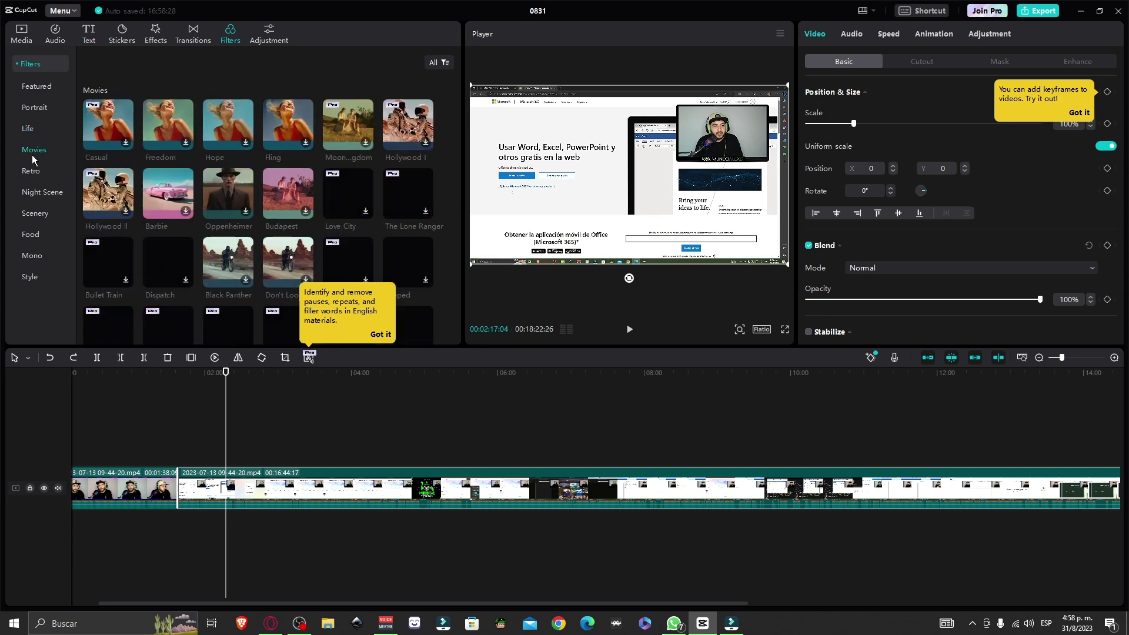
left_click(161, 185)
left_click_drag(161, 184, 267, 477)
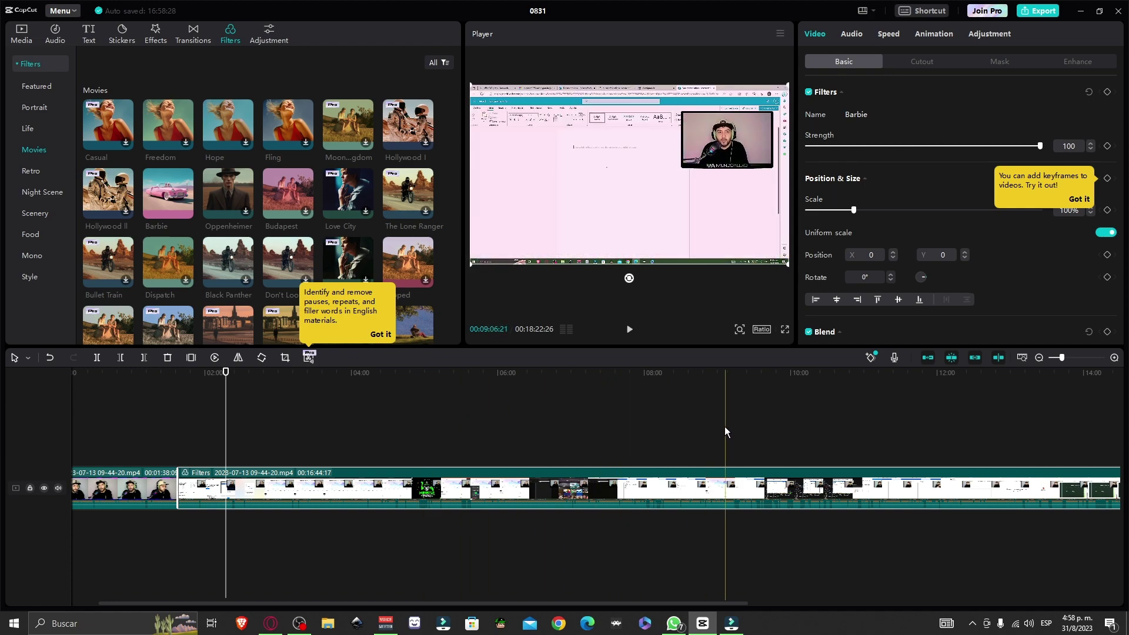
key("ctrl+z")
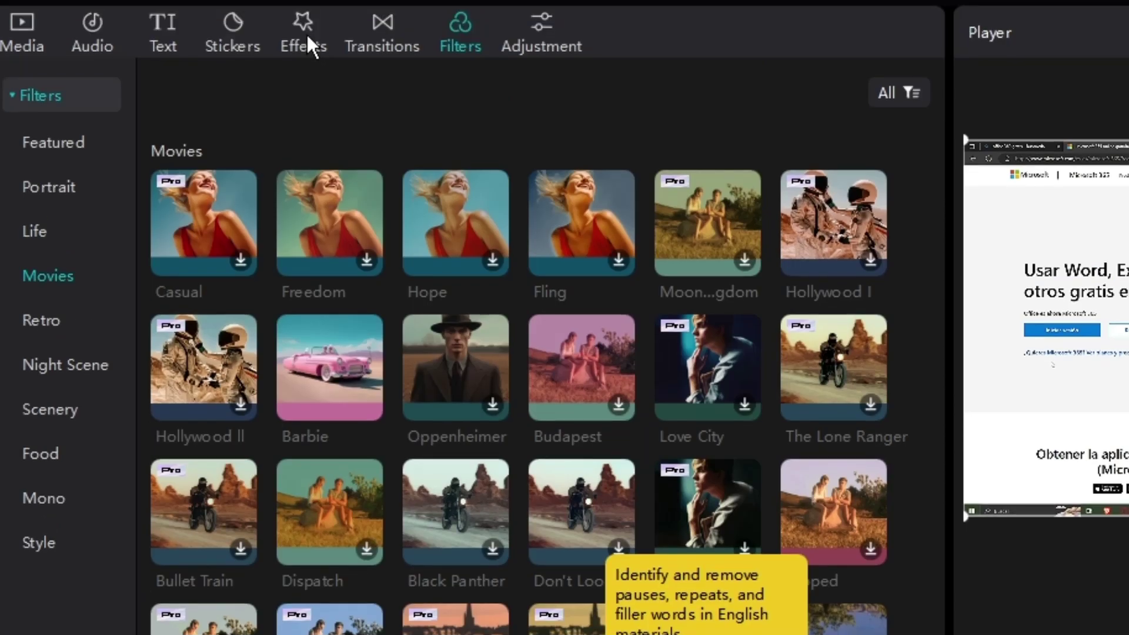
Apply the trending Vintage Tom Paper video effect to the timeline clip.
left_click(156, 37)
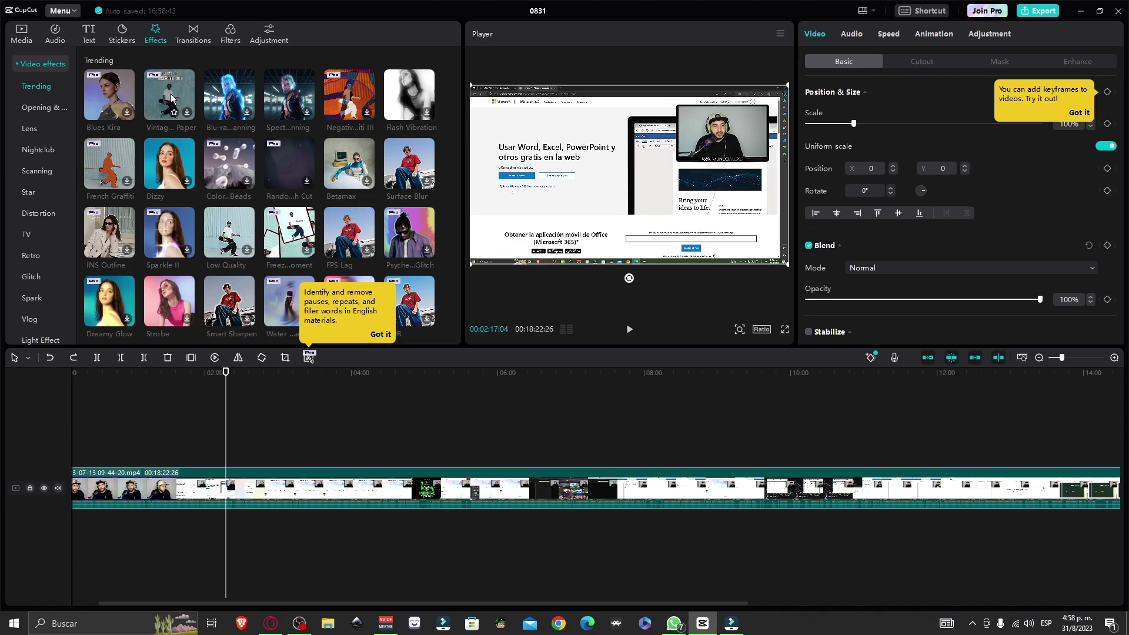
left_click_drag(339, 171, 211, 634)
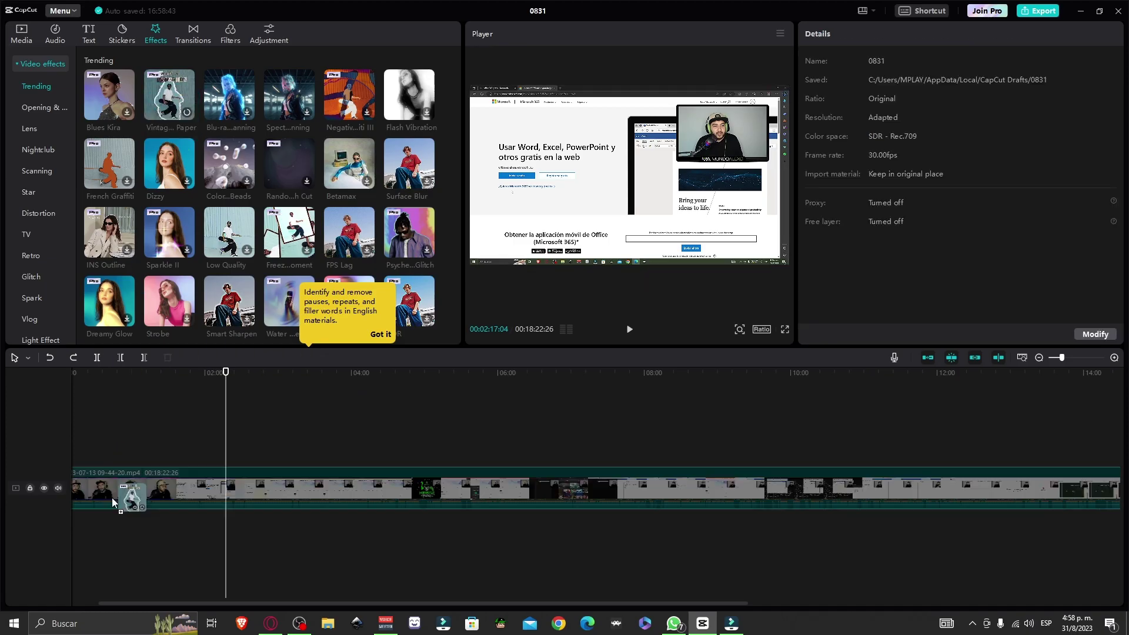
left_click_drag(111, 497, 115, 485)
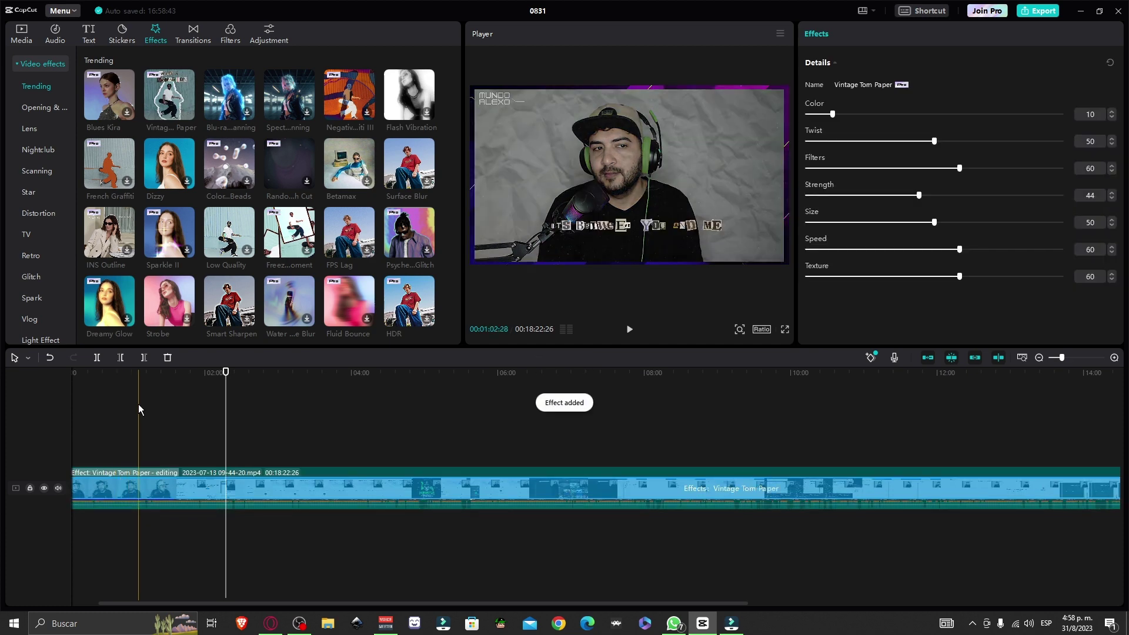